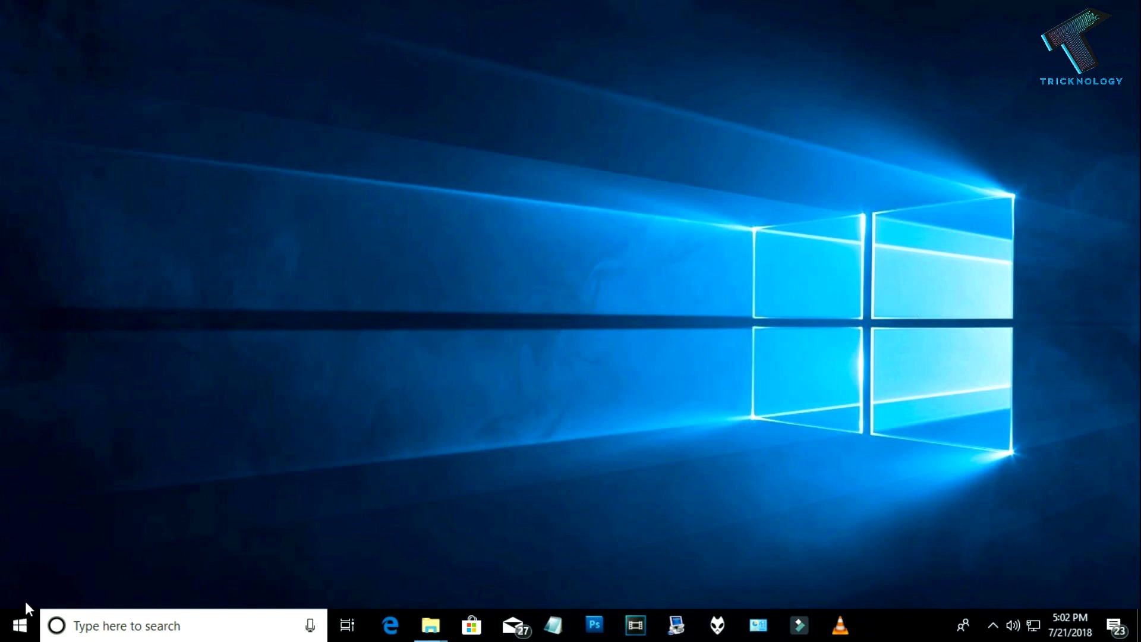
Launch Control Panel from Run with 'control panel', keep Category view, and enter Programs
key(super+r)
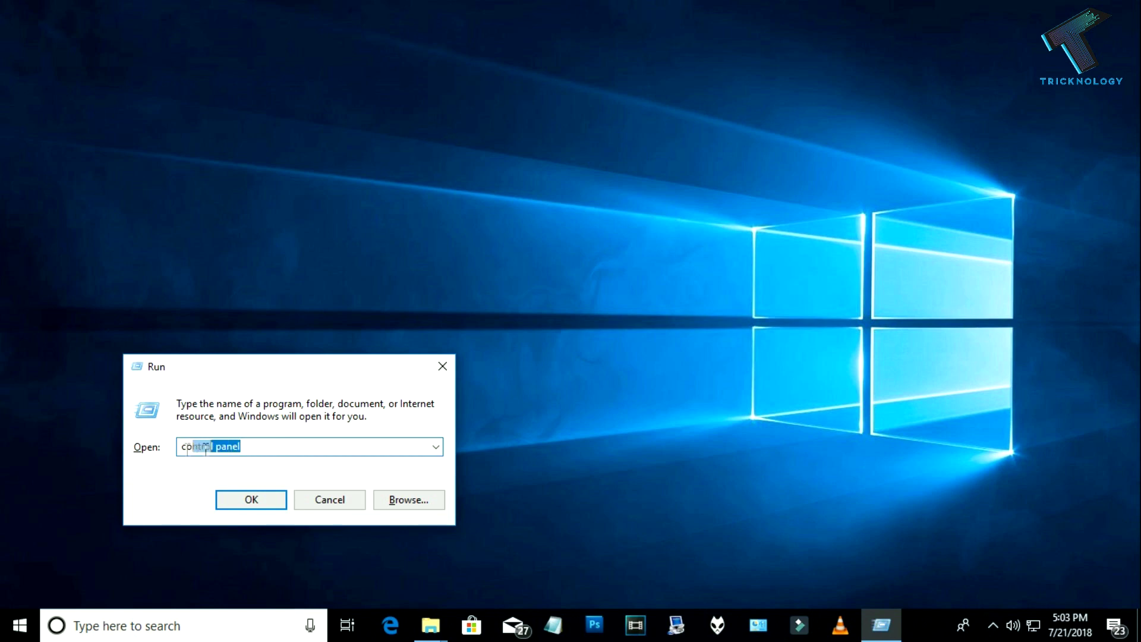
text(cont)
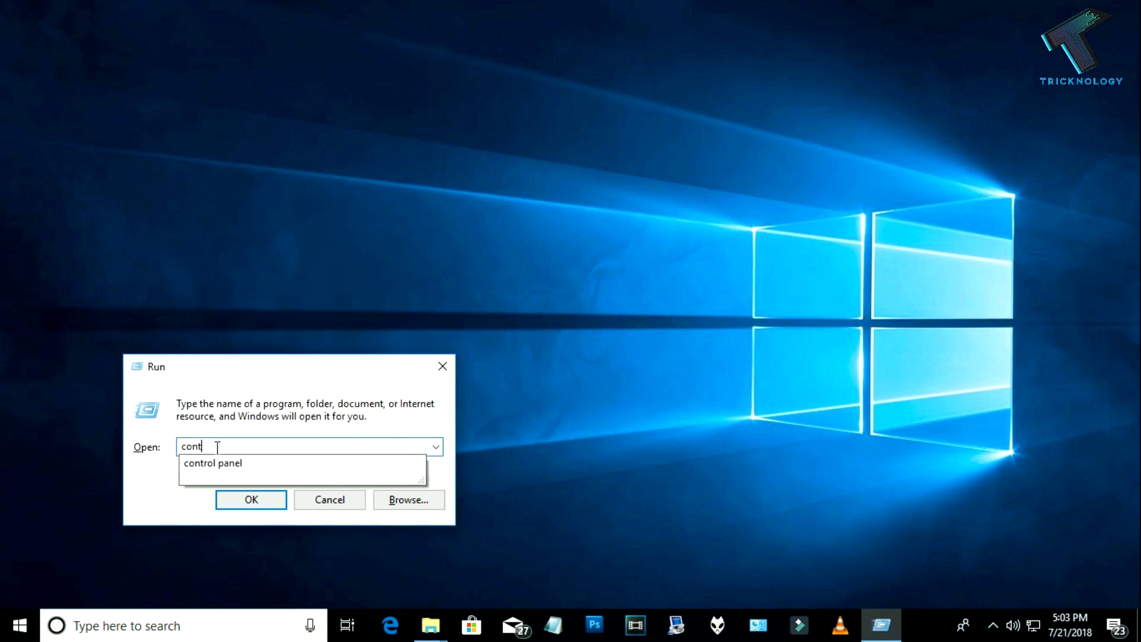
text(rol panel)
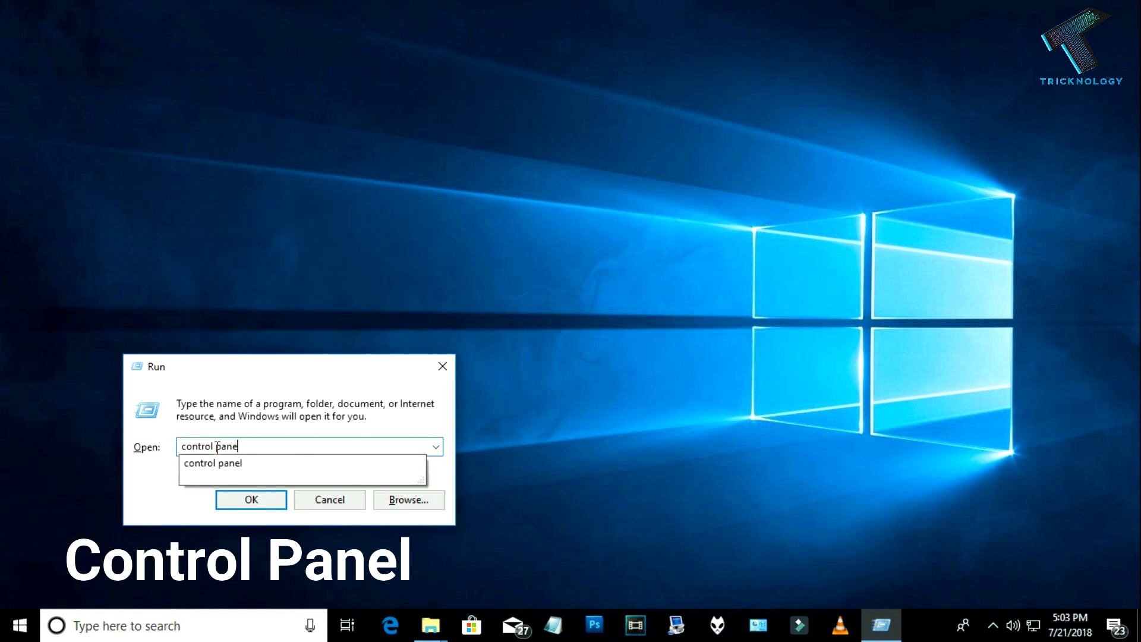
click(249, 499)
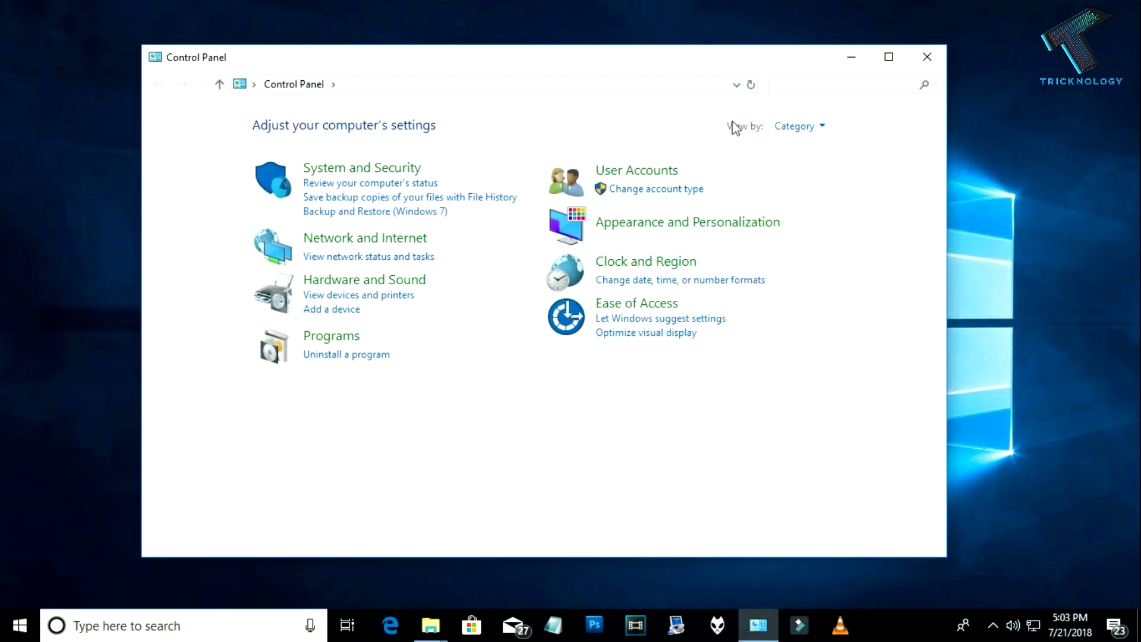
click(805, 129)
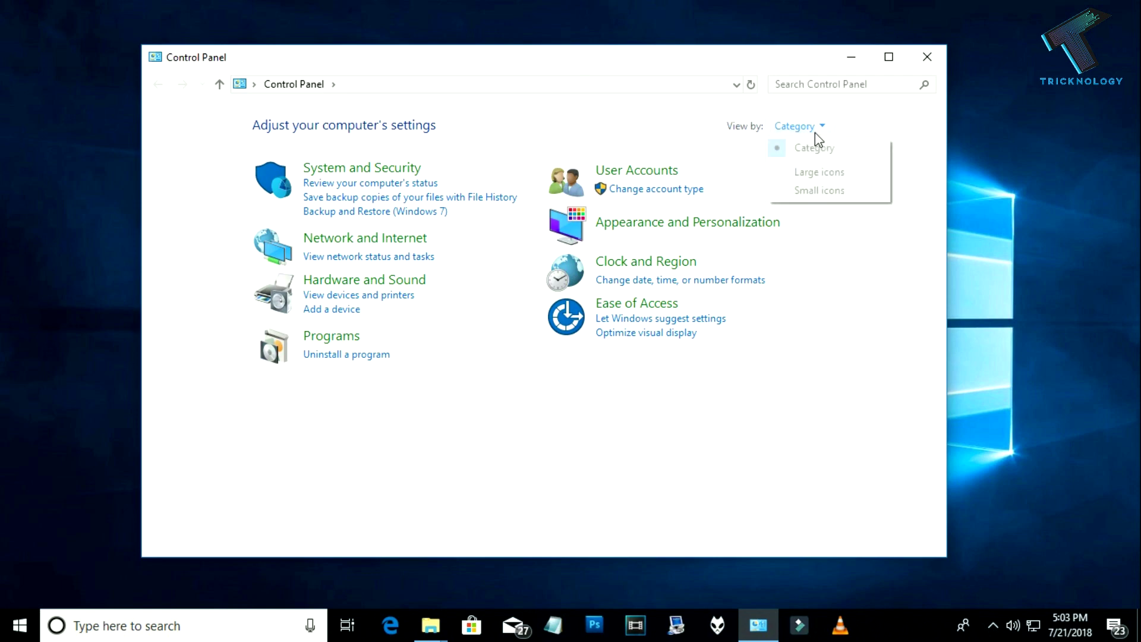
click(815, 151)
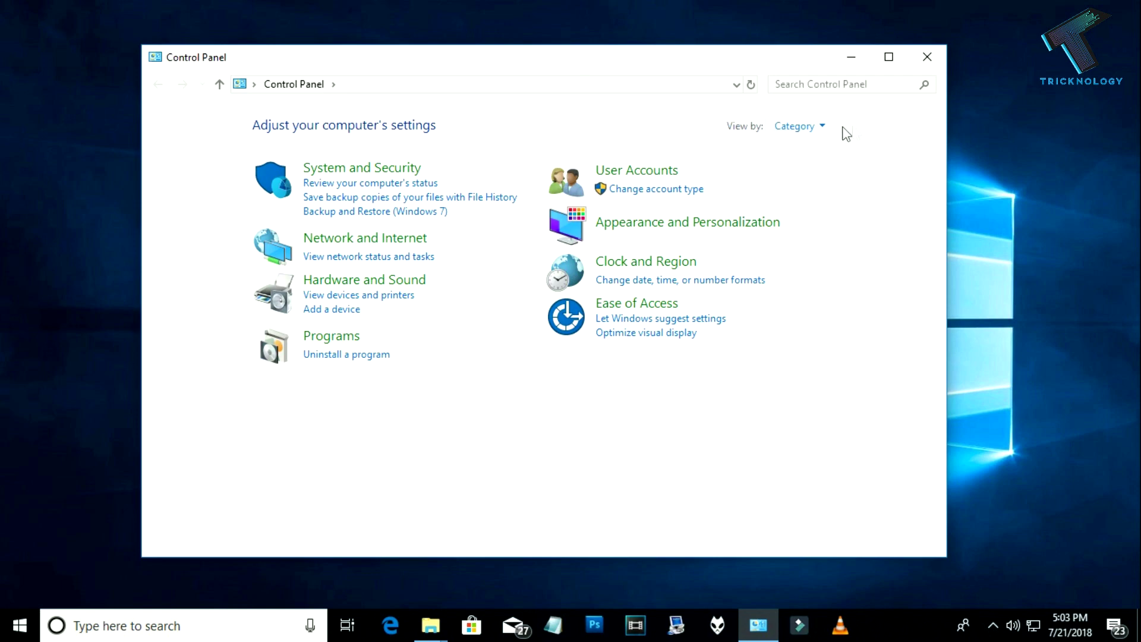
click(331, 337)
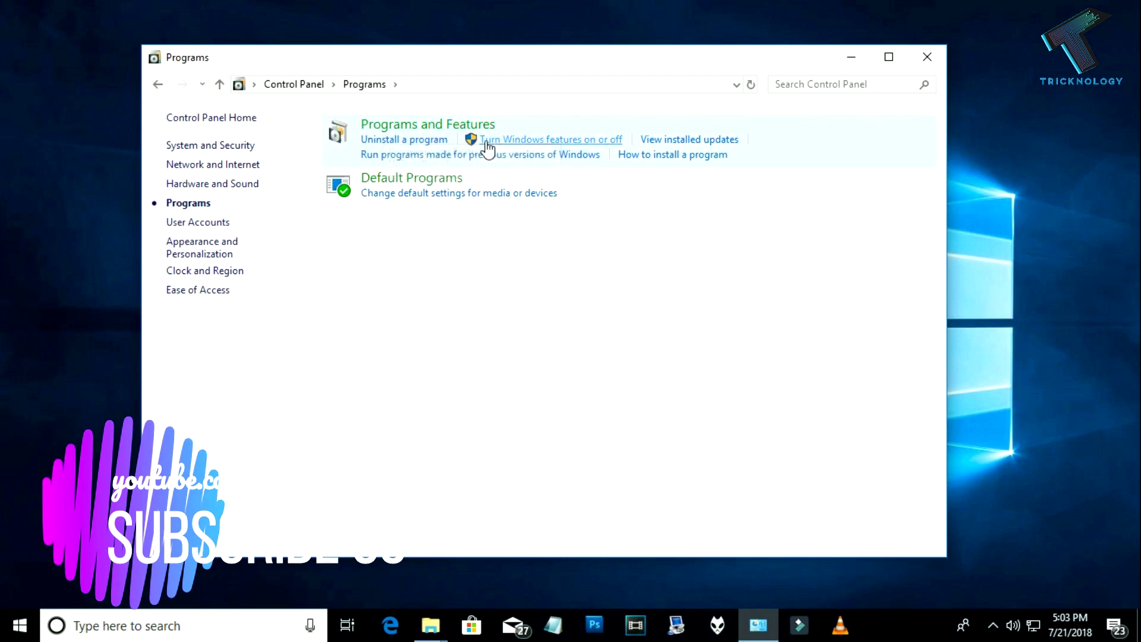
Open Windows Features, then turn on and expand Internet Information Services
click(583, 143)
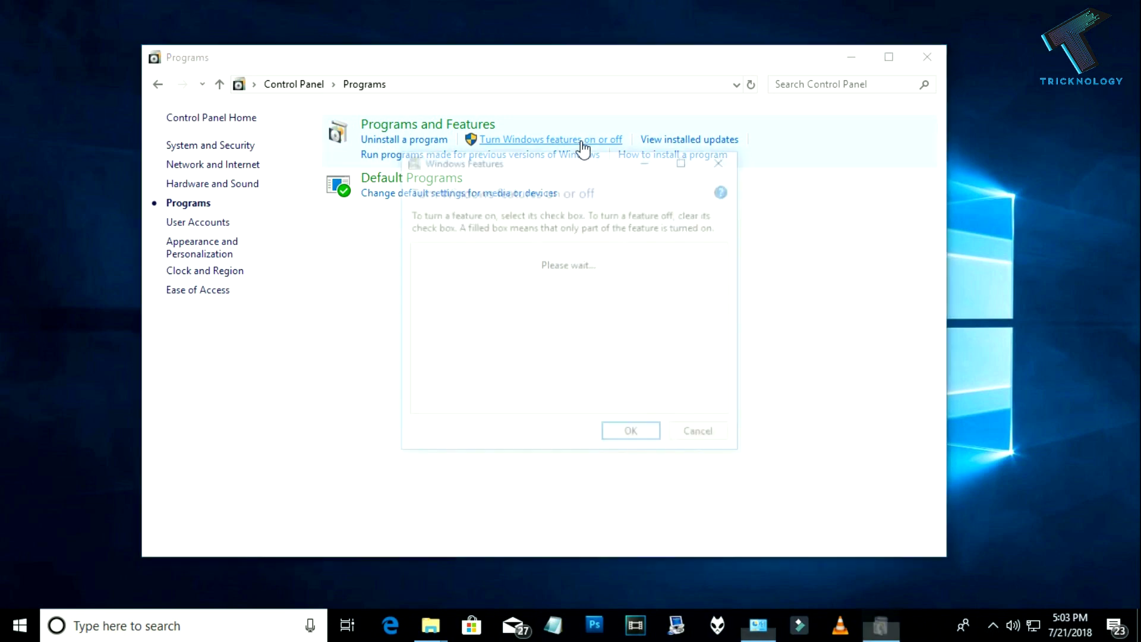
drag(526, 162, 183, 60)
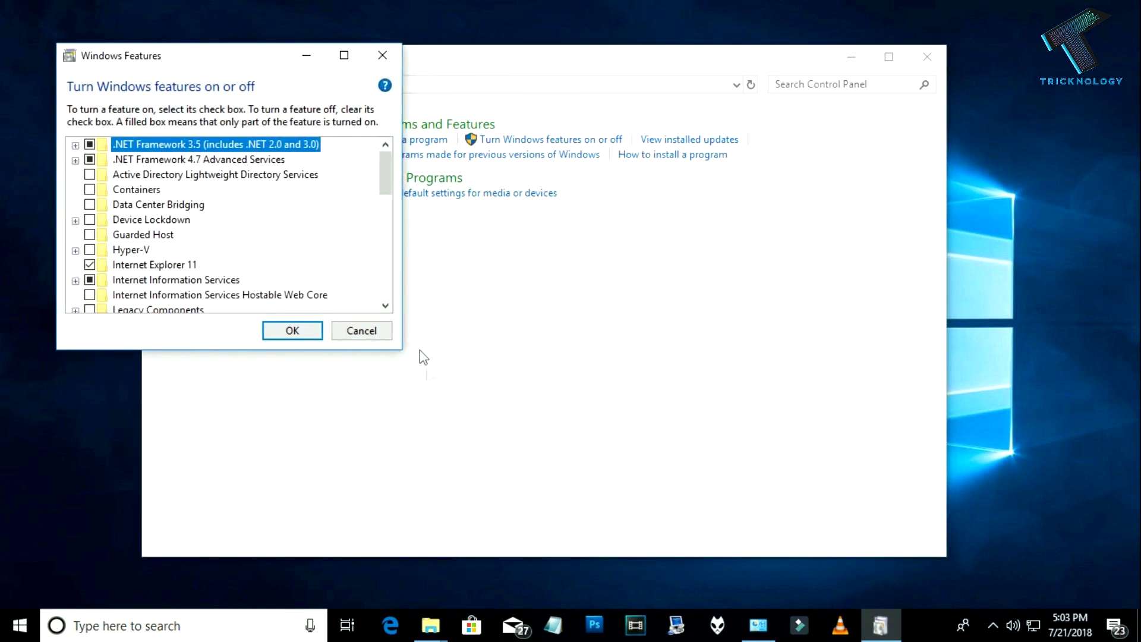
drag(404, 355, 414, 428)
scroll(403, 226, down, 1)
scroll(401, 226, down, 1)
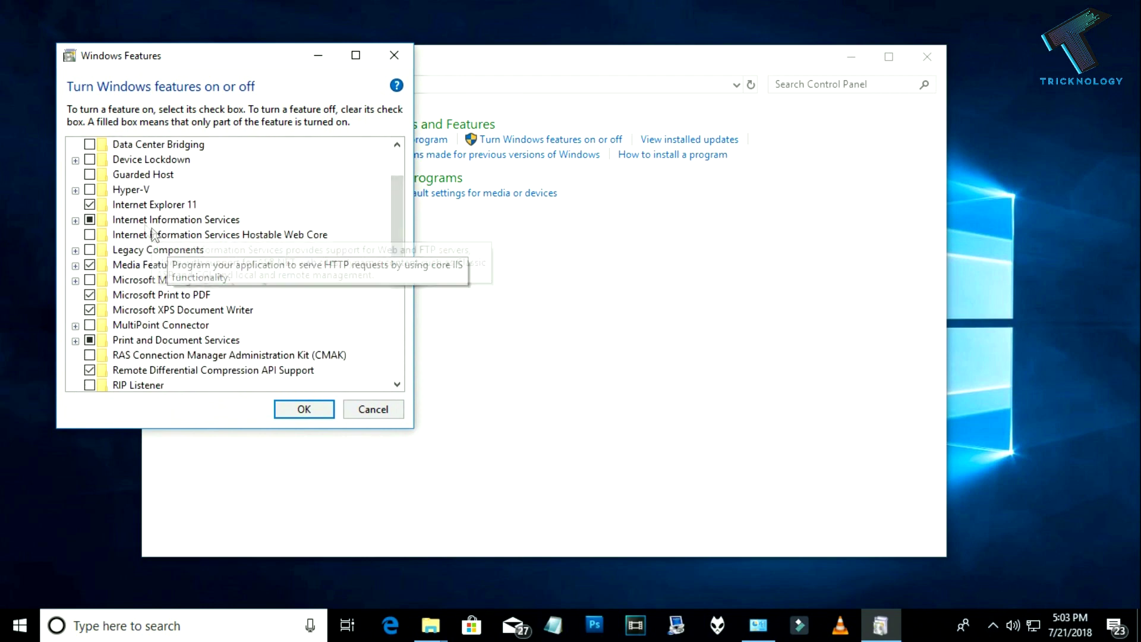
click(232, 220)
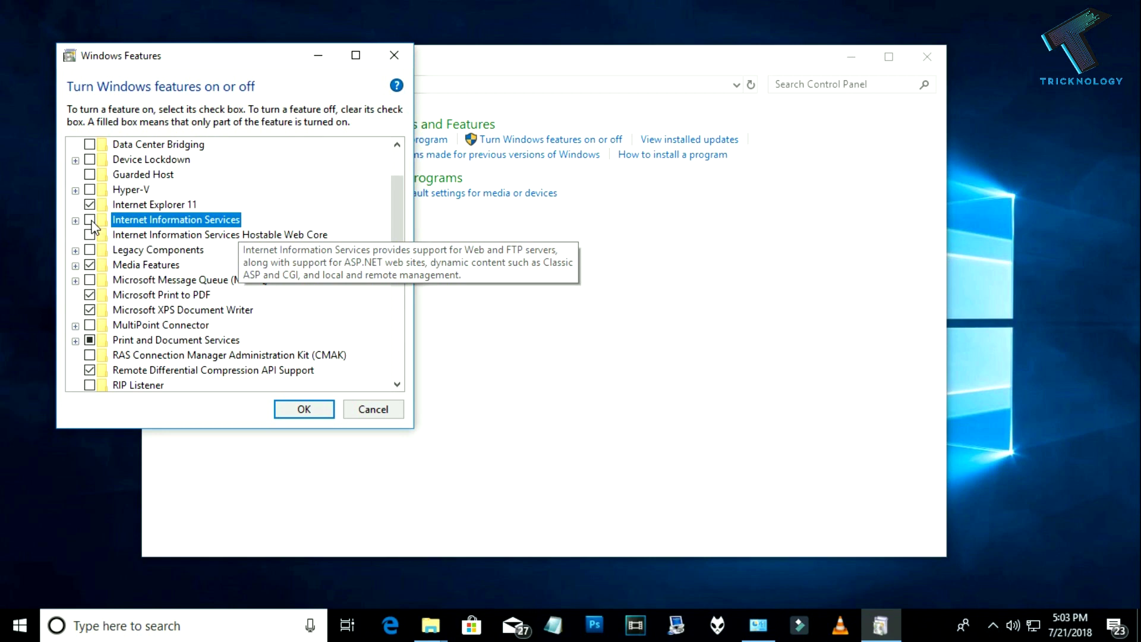
click(90, 220)
click(75, 221)
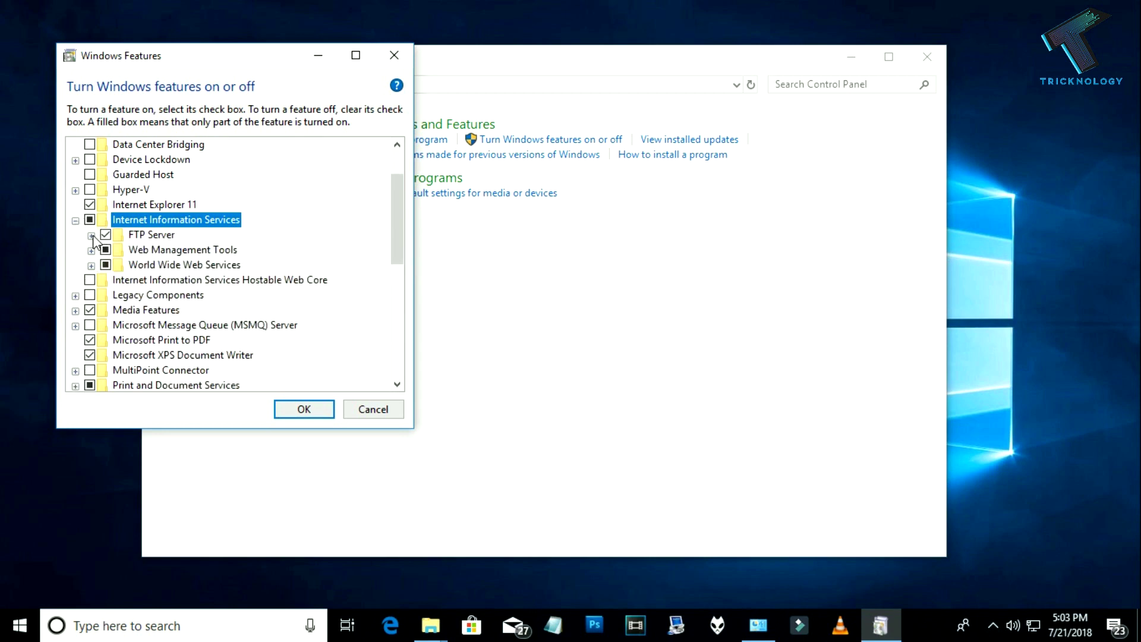
Enable FTP Server with FTP Service and FTP Extensibility, and apply the features
click(91, 236)
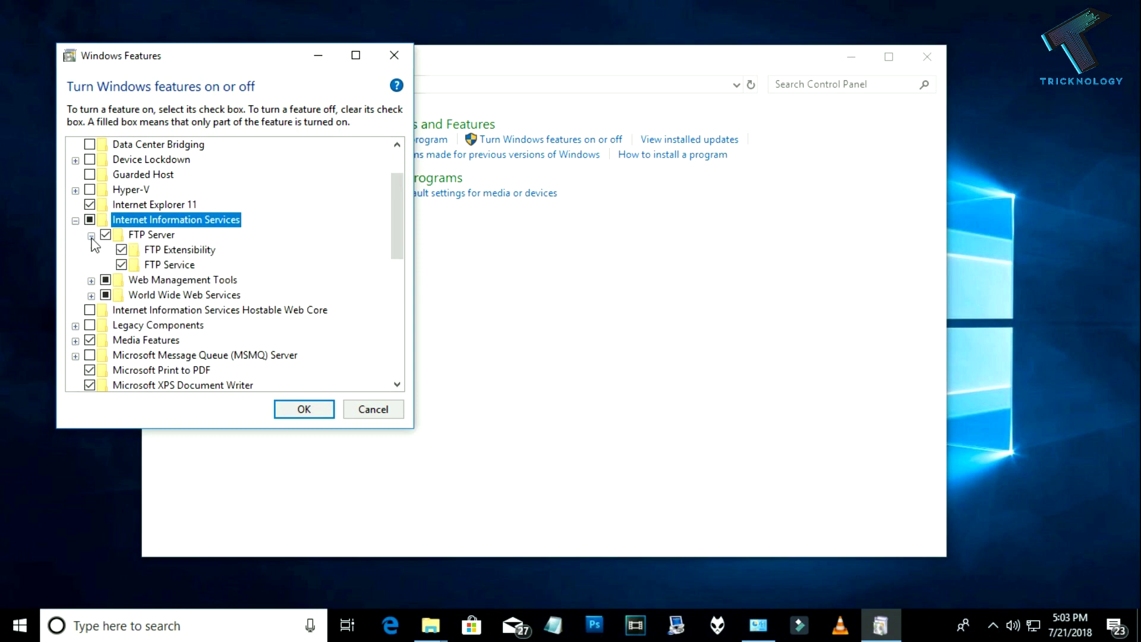
click(122, 251)
click(122, 250)
click(122, 265)
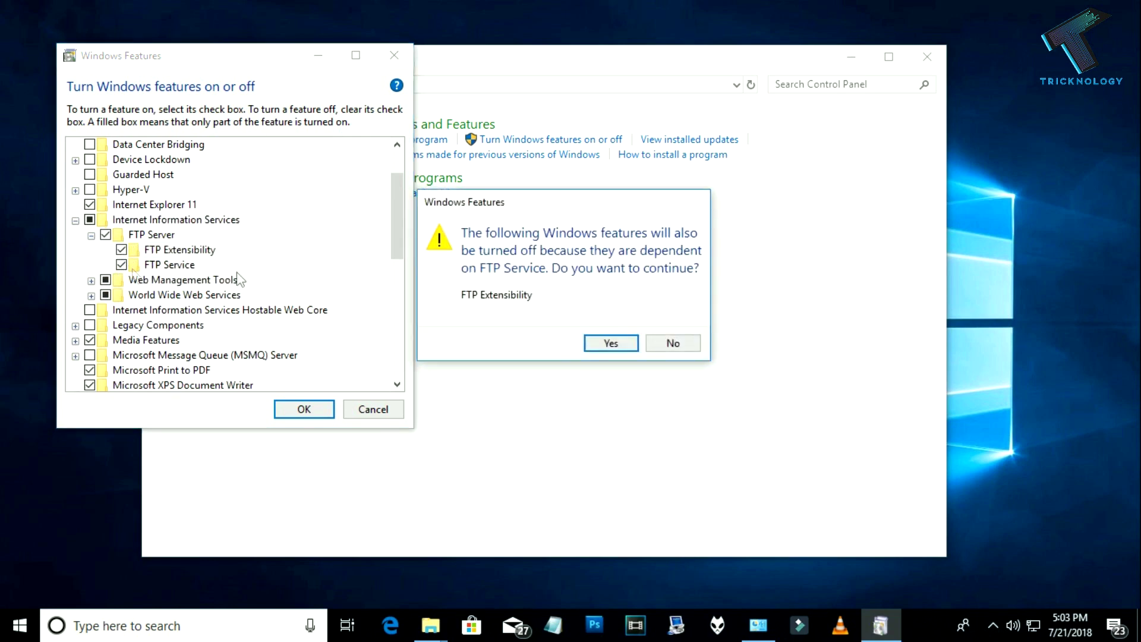
click(611, 343)
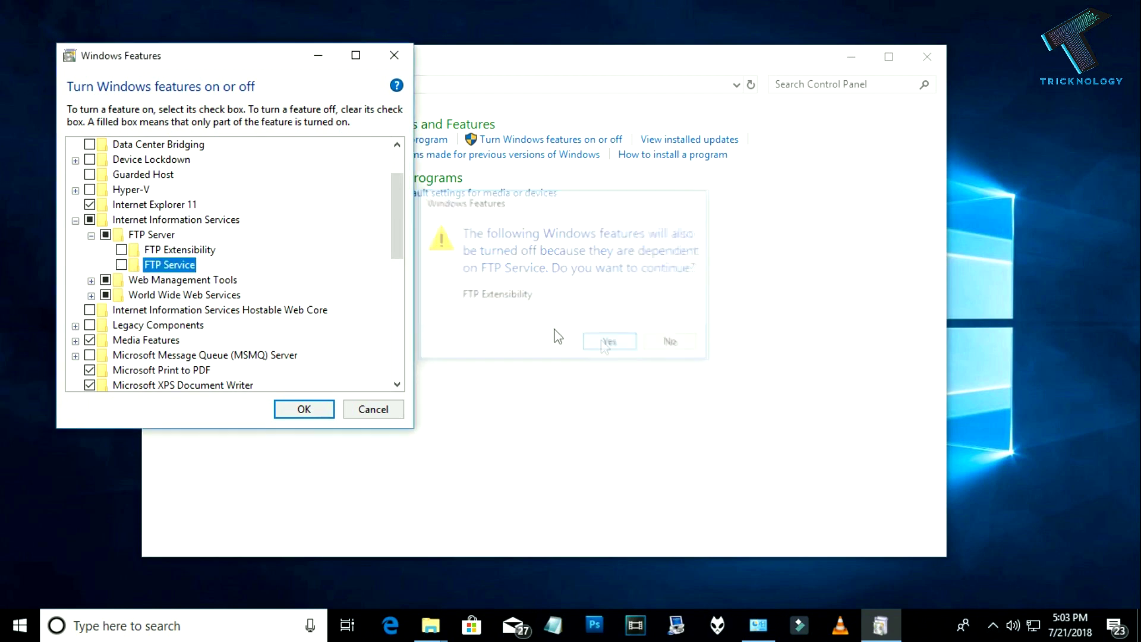
click(123, 252)
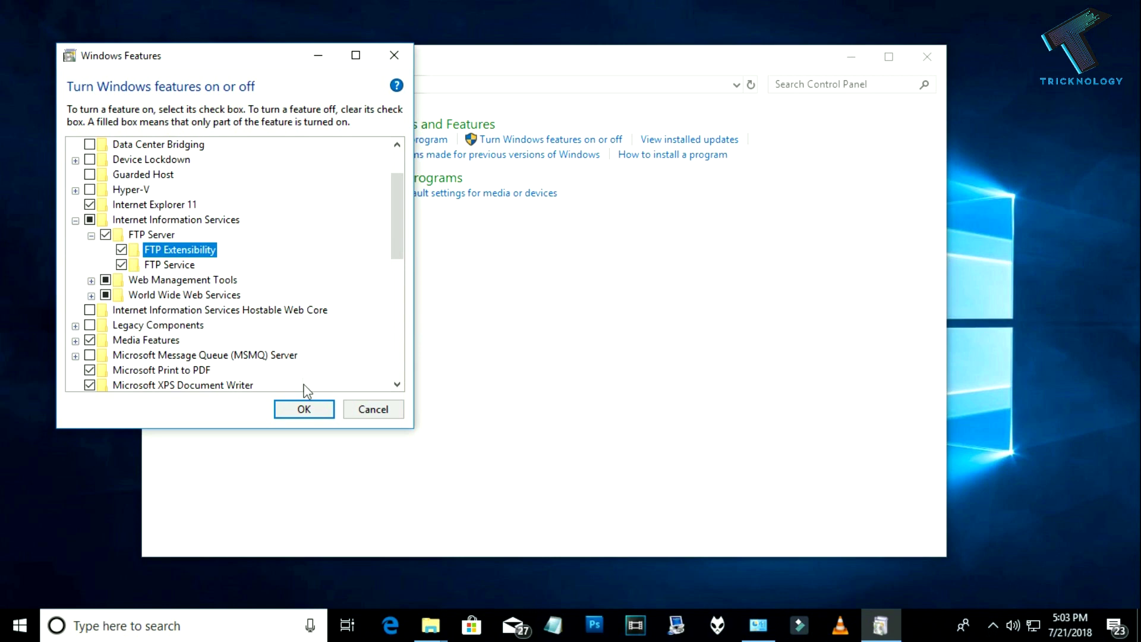
click(304, 411)
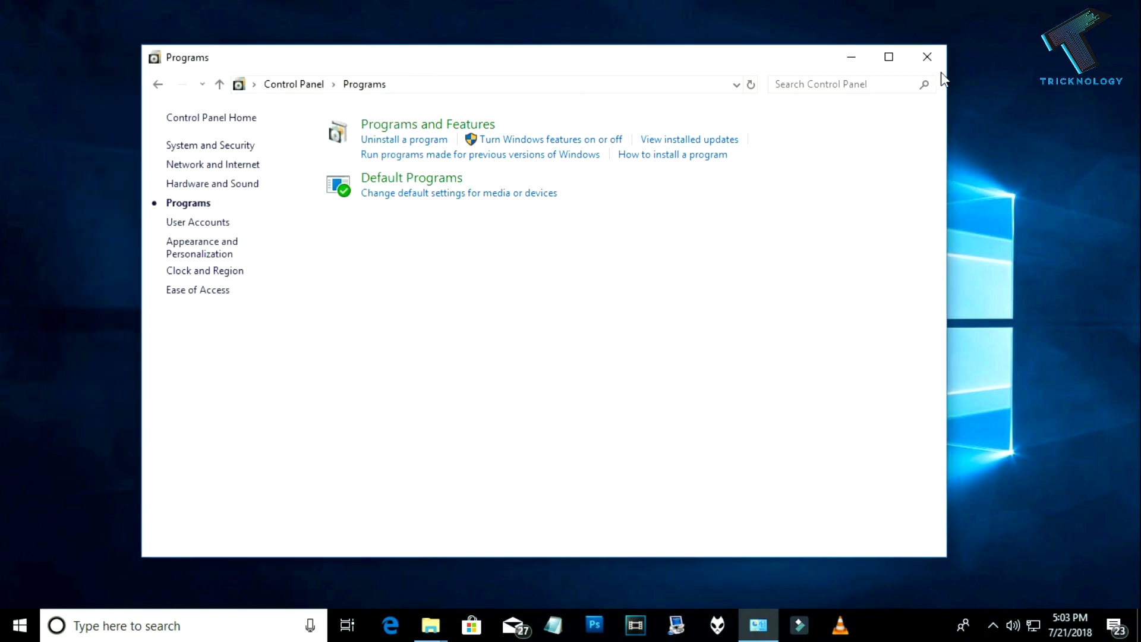
Close Control Panel and open Administrative Tools via a Start search for 'administra'
click(925, 57)
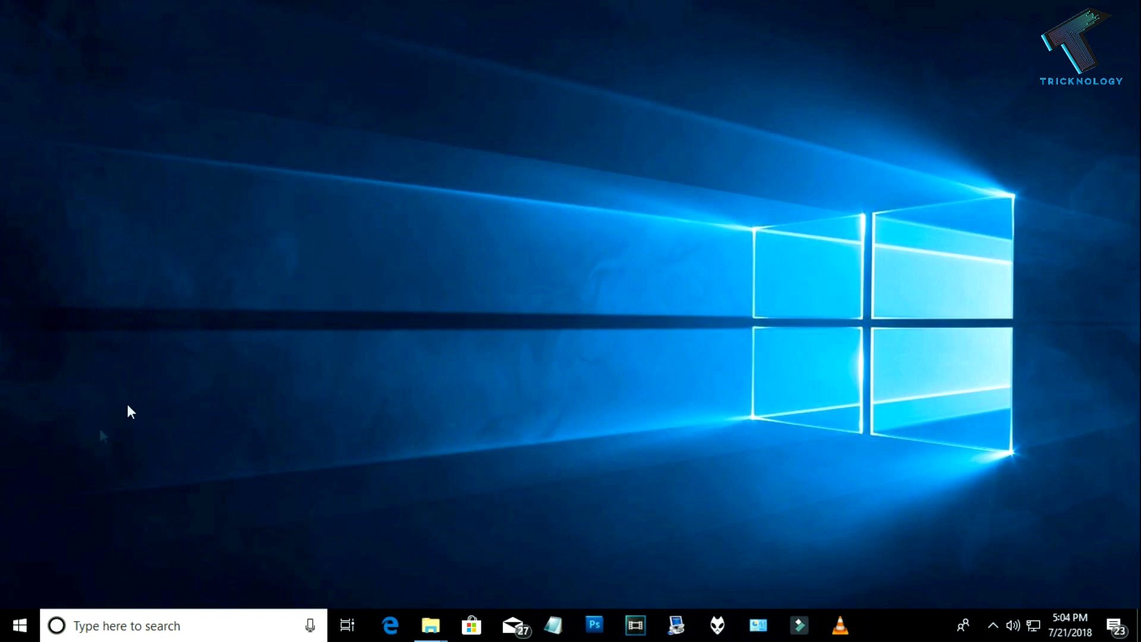
click(20, 625)
text(ad)
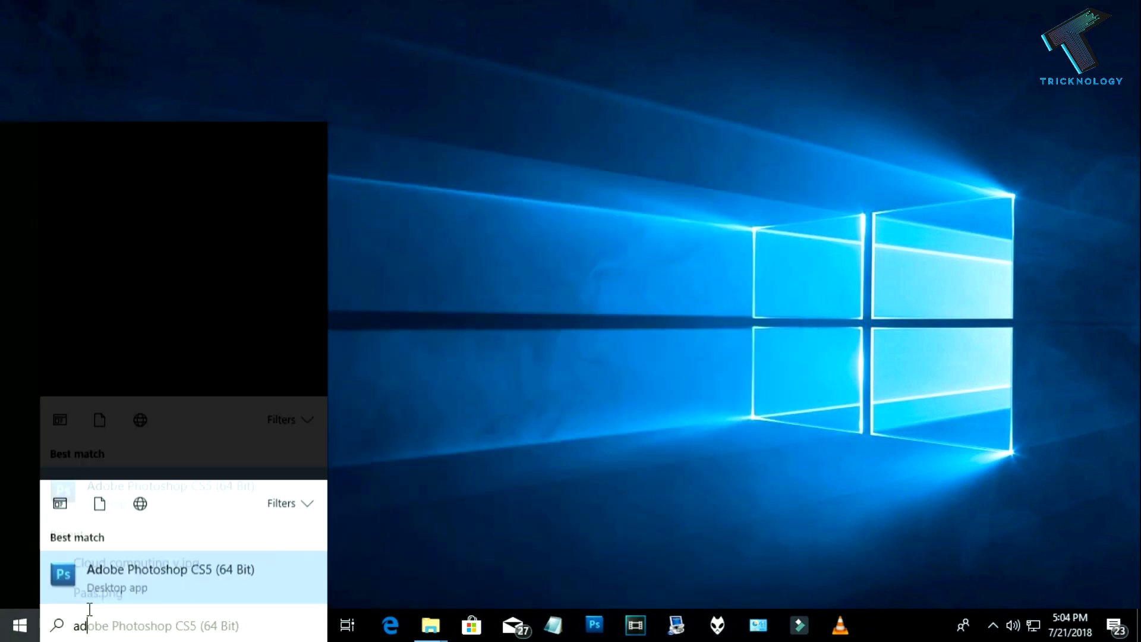
text(ministra)
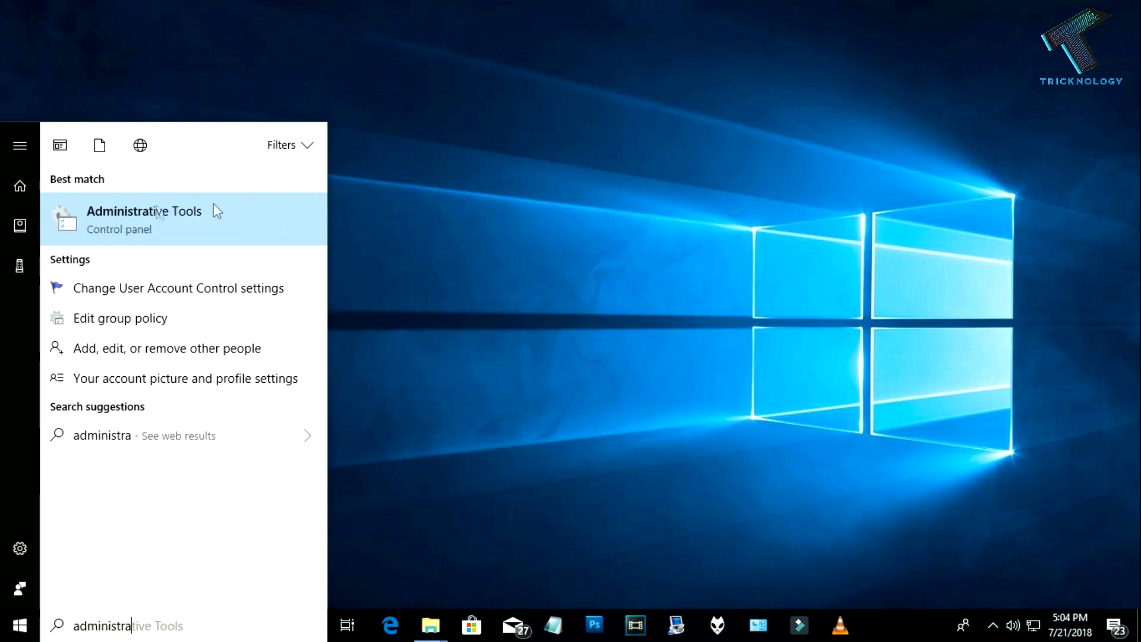
click(202, 218)
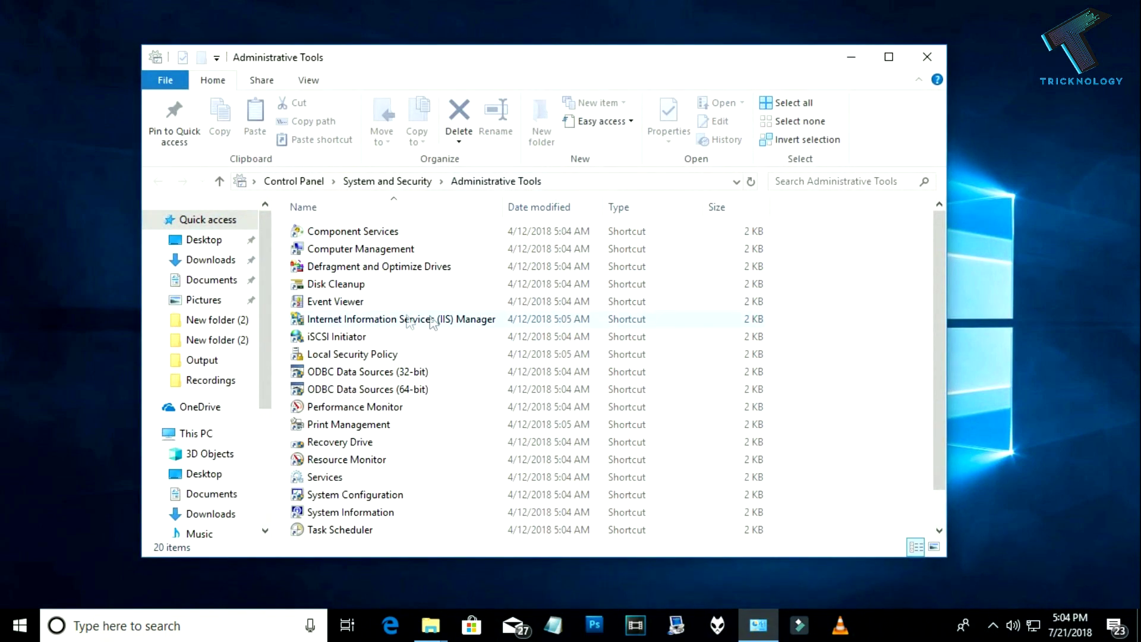
Launch Internet Information Services (IIS) Manager from Administrative Tools
click(373, 321)
click(448, 318)
click(430, 319)
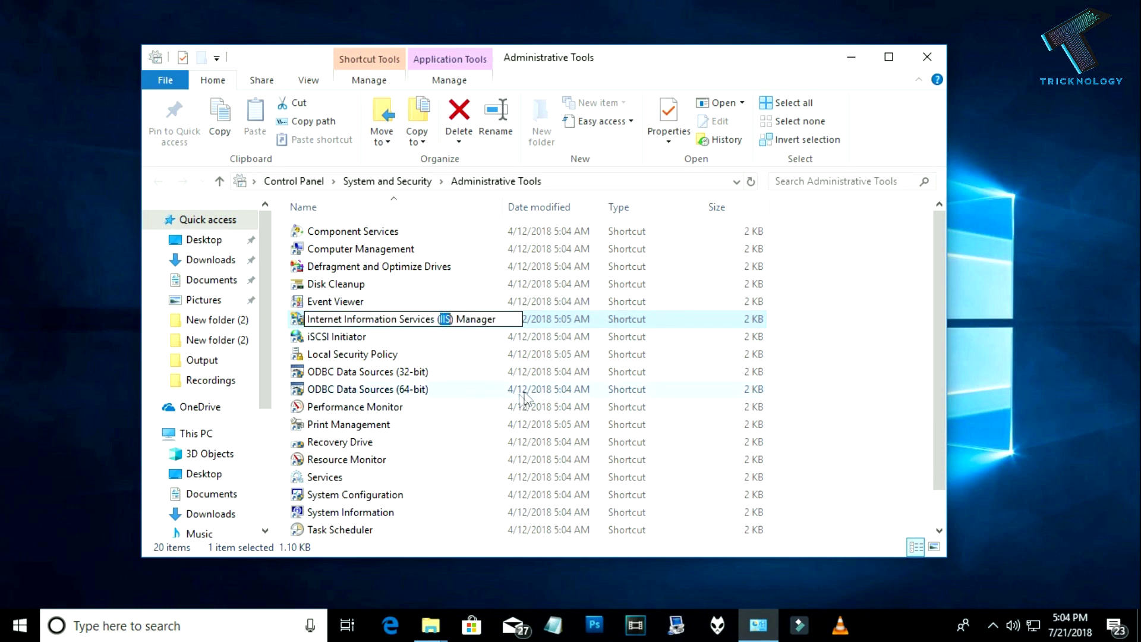
key(Return)
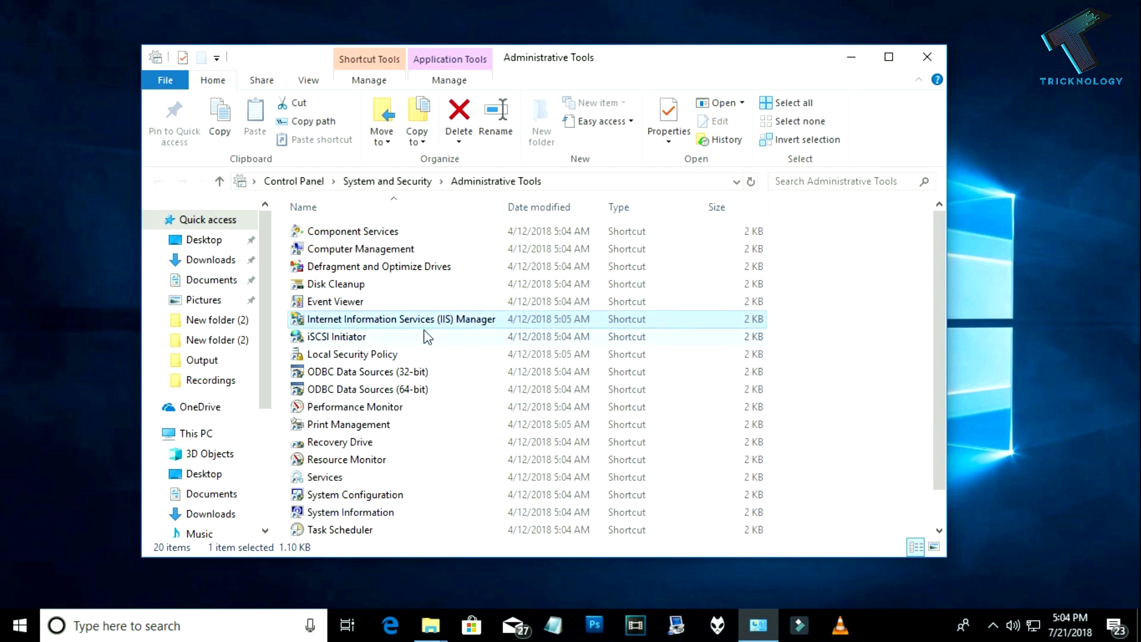
double_click(429, 321)
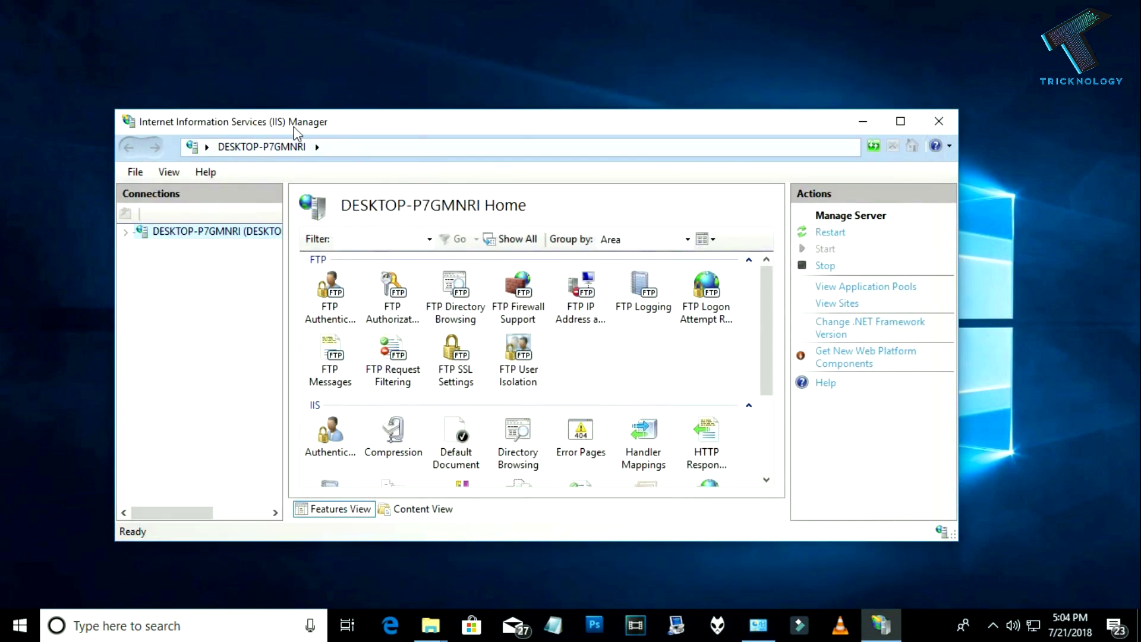
Maximize IIS Manager, expand the server's Sites, and view the Default Web Site home page
drag(293, 124, 196, 2)
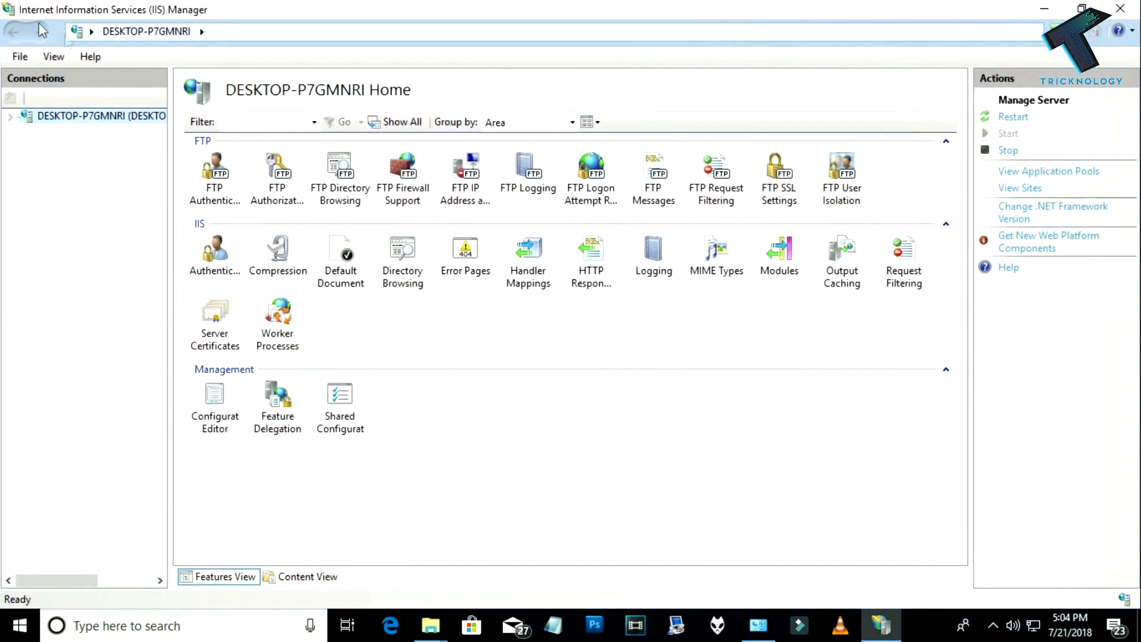
click(10, 119)
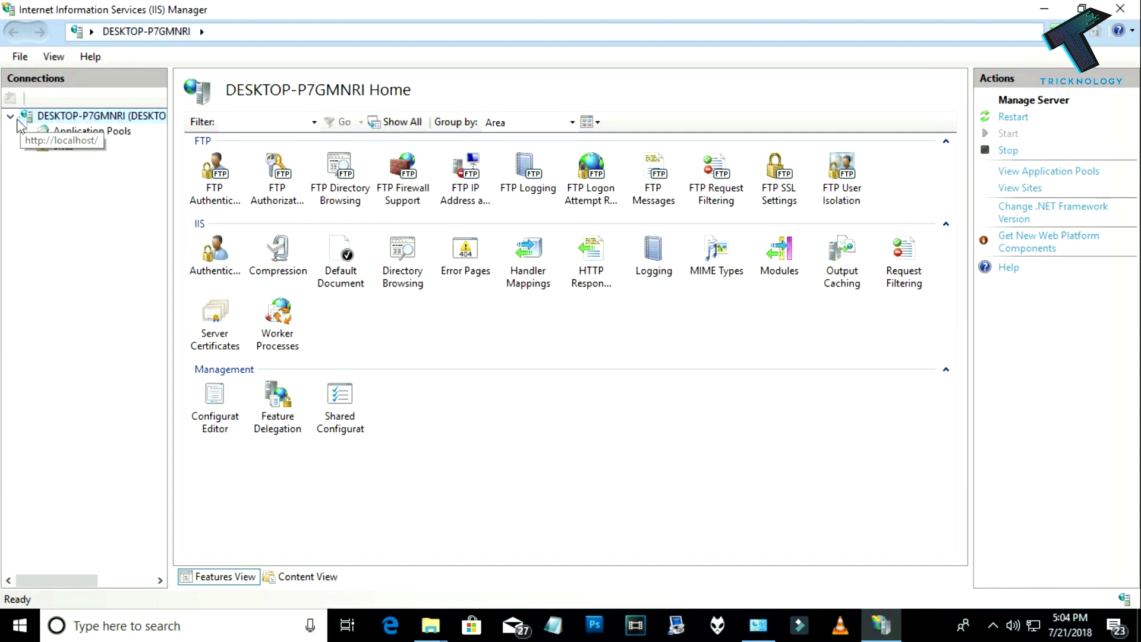
click(42, 153)
double_click(64, 149)
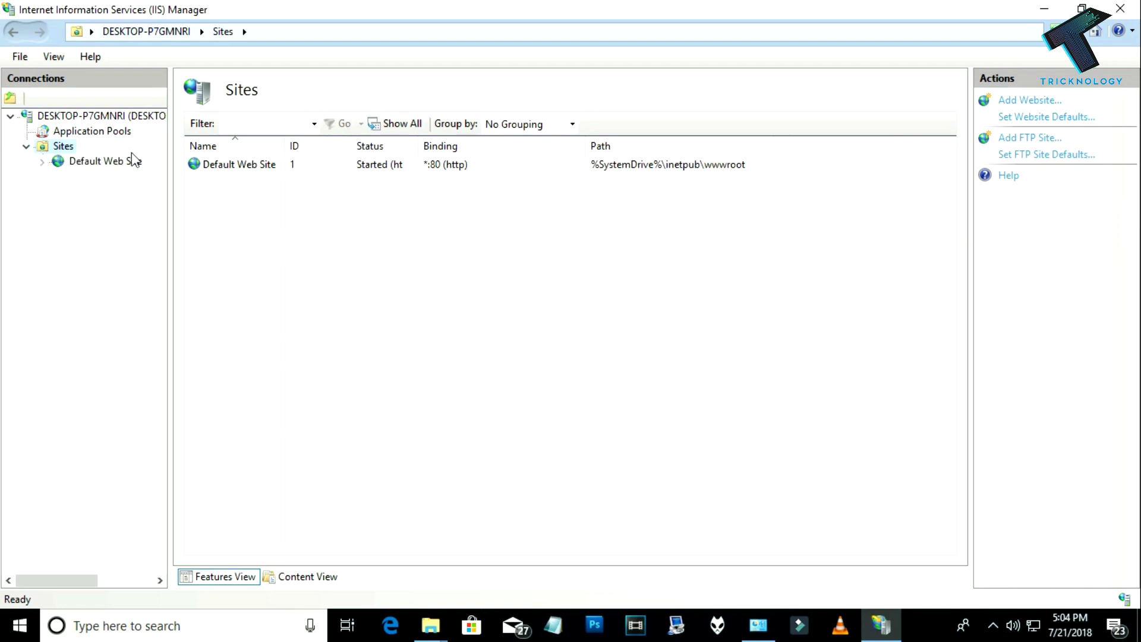
click(134, 162)
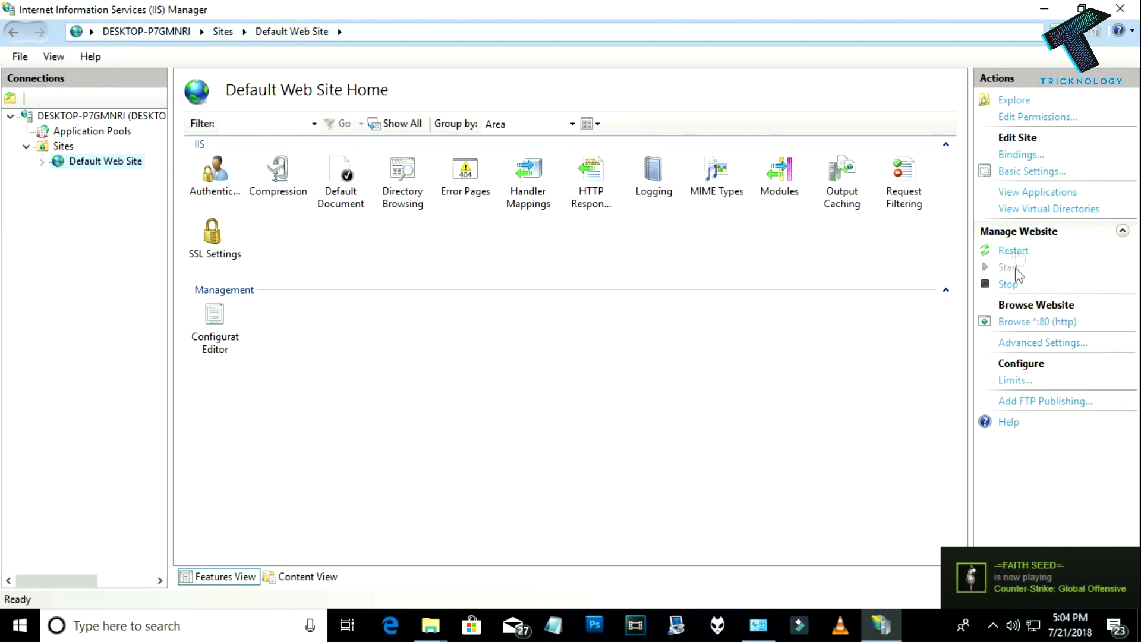
Return to the Sites list and show its context menu with Add FTP Site
click(58, 150)
right_click(58, 150)
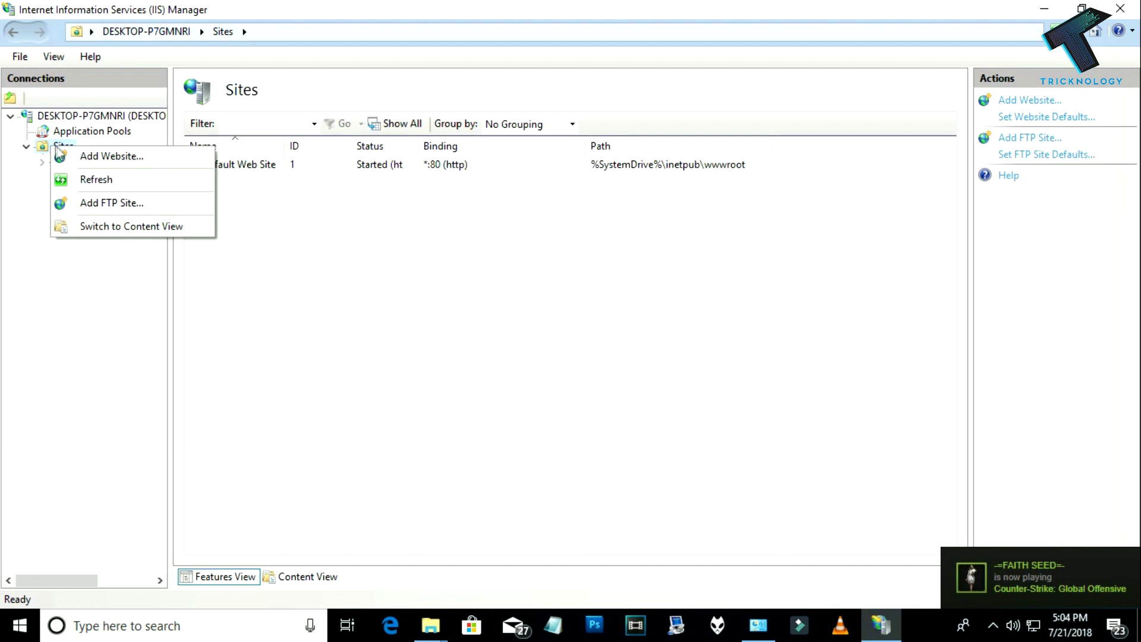
right_click(41, 148)
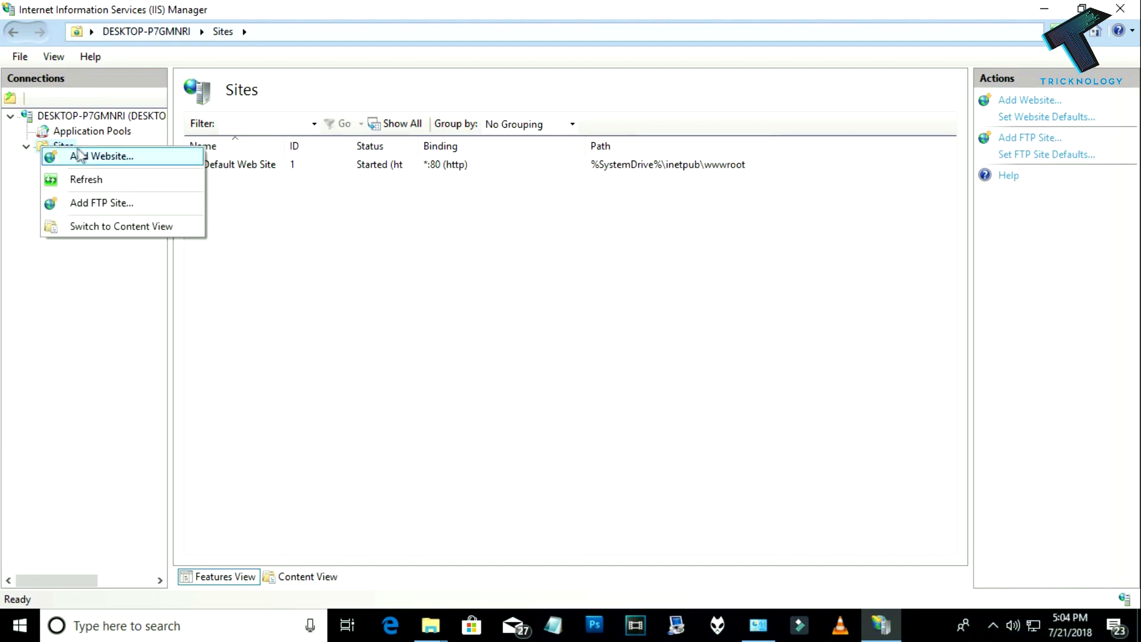
Start a new FTP site named Tricknology with physical path D:\
click(109, 205)
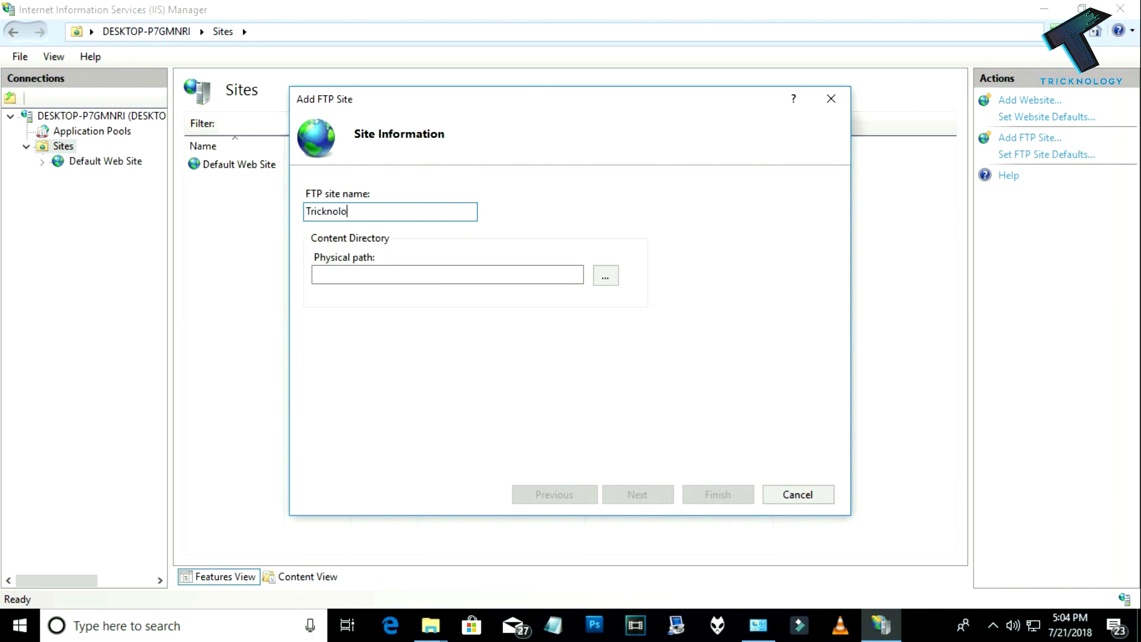
click(336, 274)
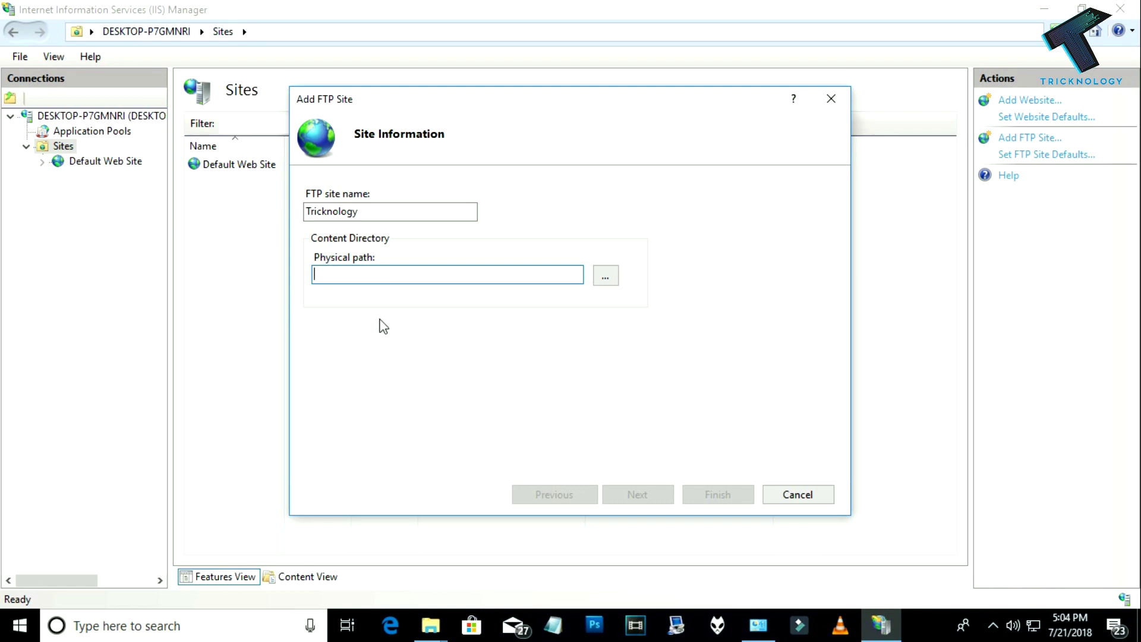
click(605, 277)
scroll(547, 321, down, 3)
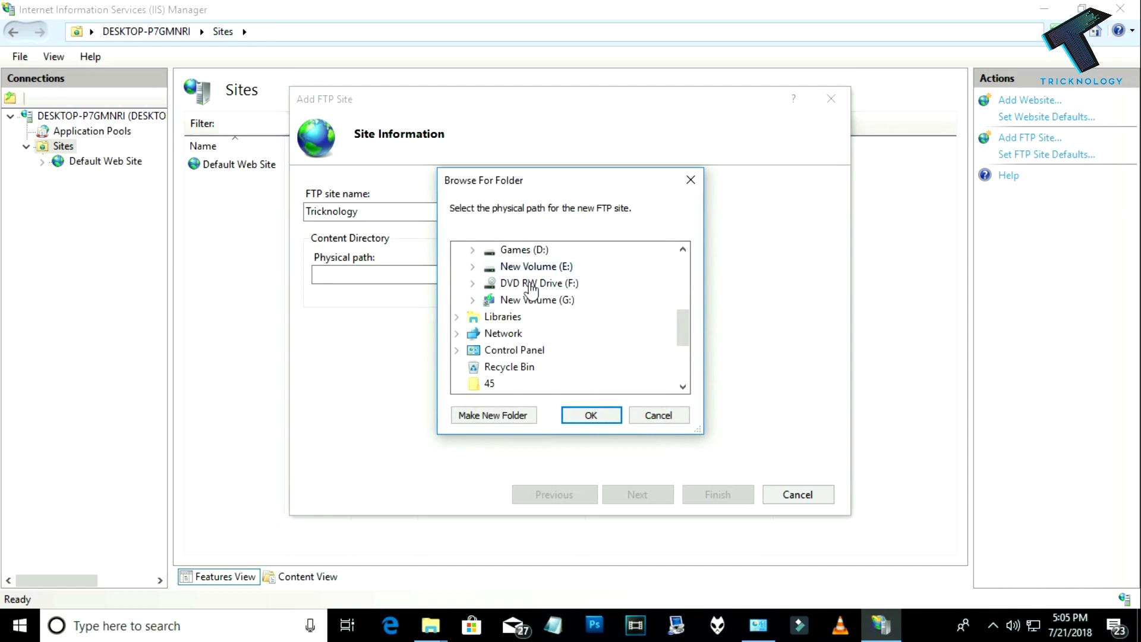
scroll(502, 291, up, 1)
double_click(489, 301)
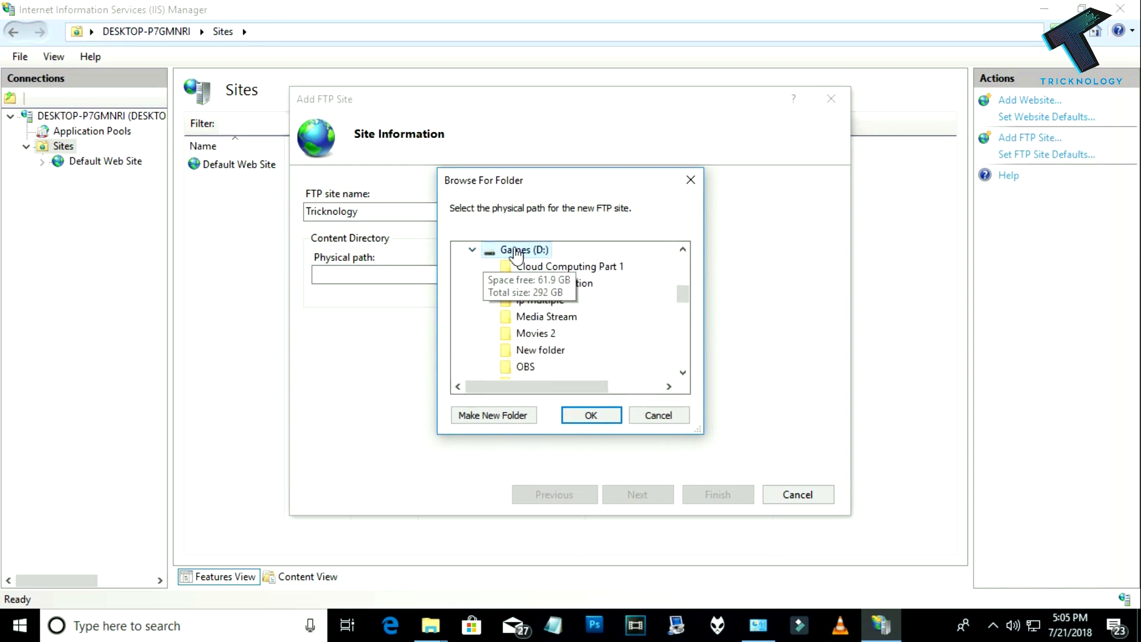
scroll(520, 286, up, 1)
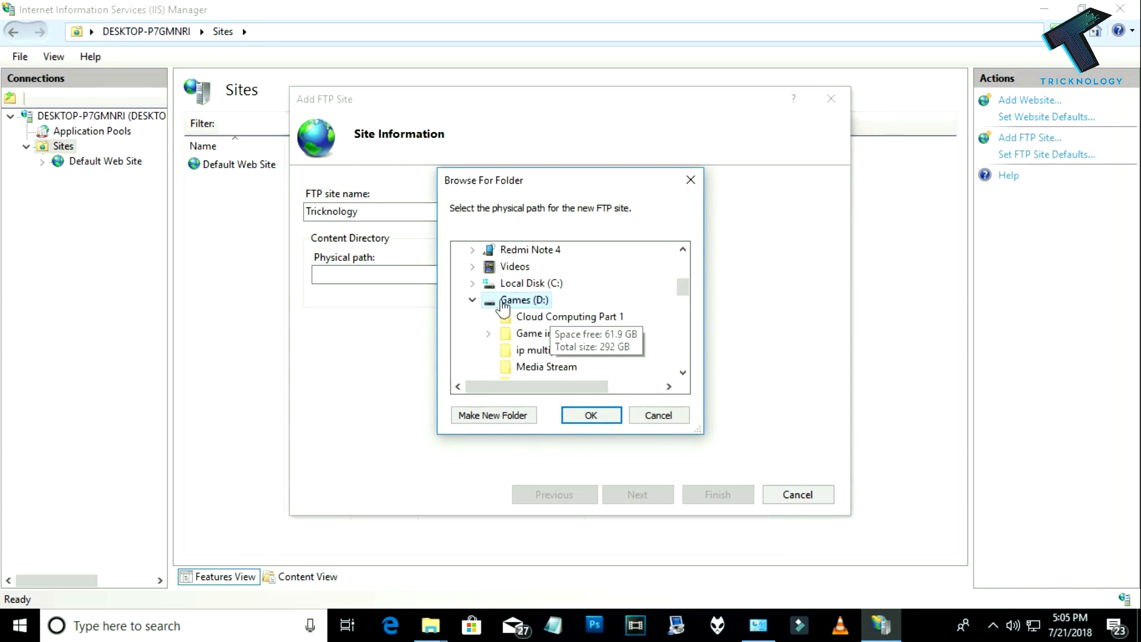
click(591, 415)
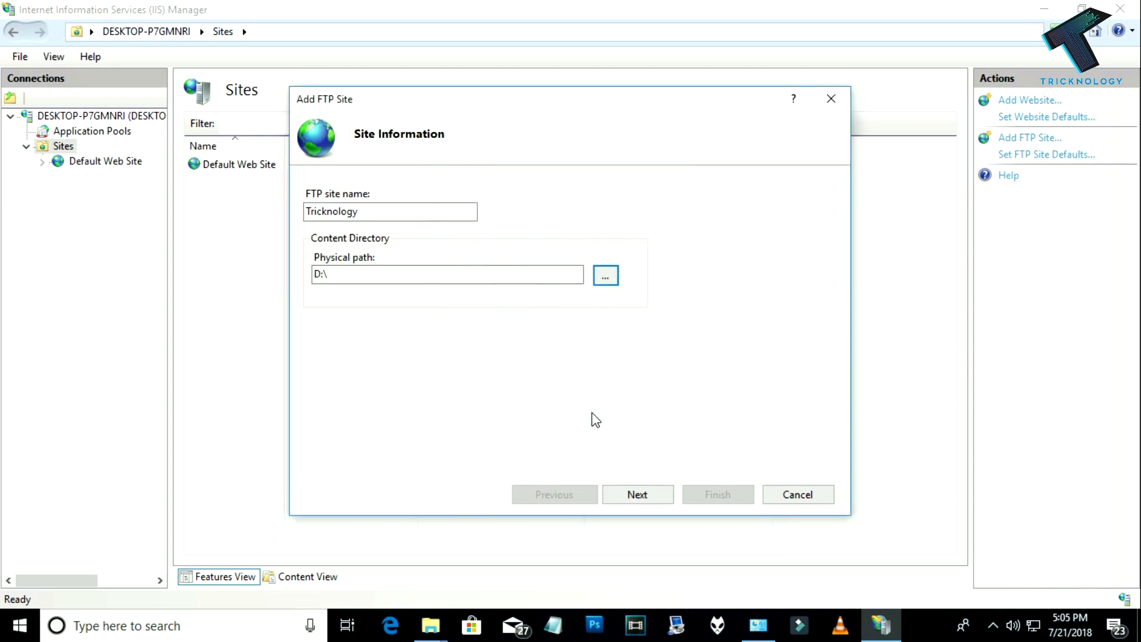
Keep the binding on port 21 and select No SSL
click(638, 495)
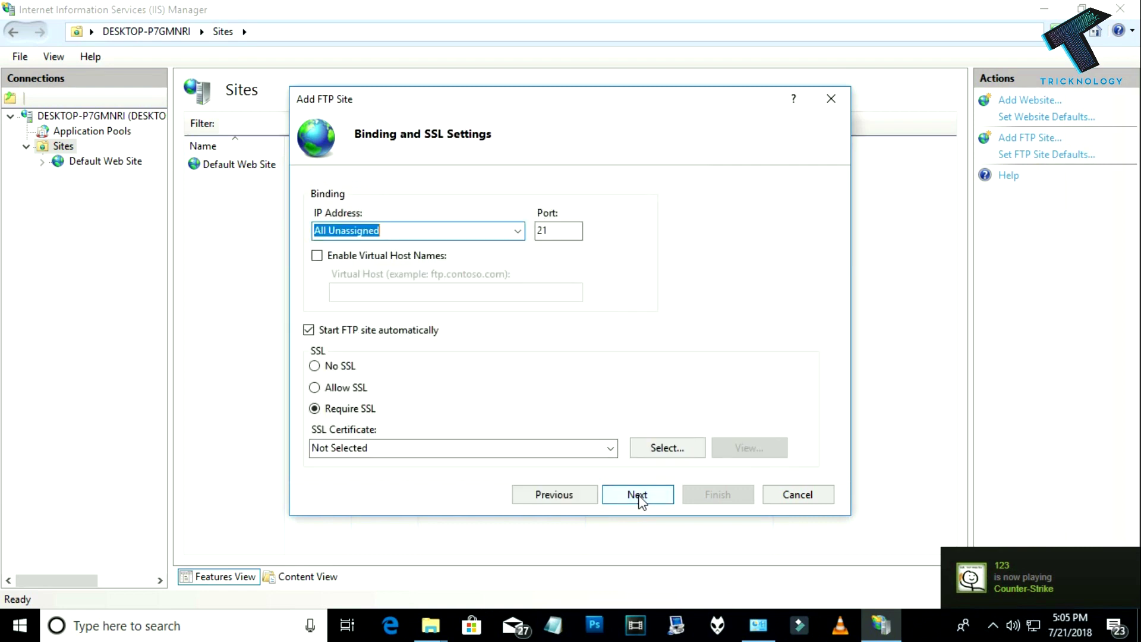
click(333, 369)
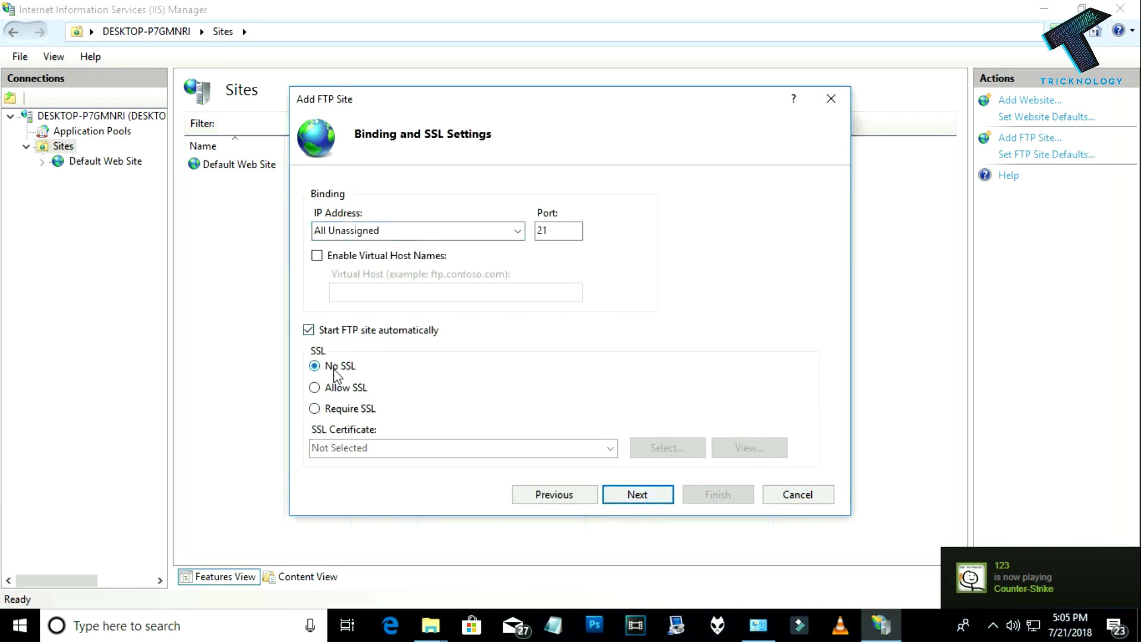
click(637, 493)
Enable Anonymous authentication and allow access to Anonymous users
click(316, 215)
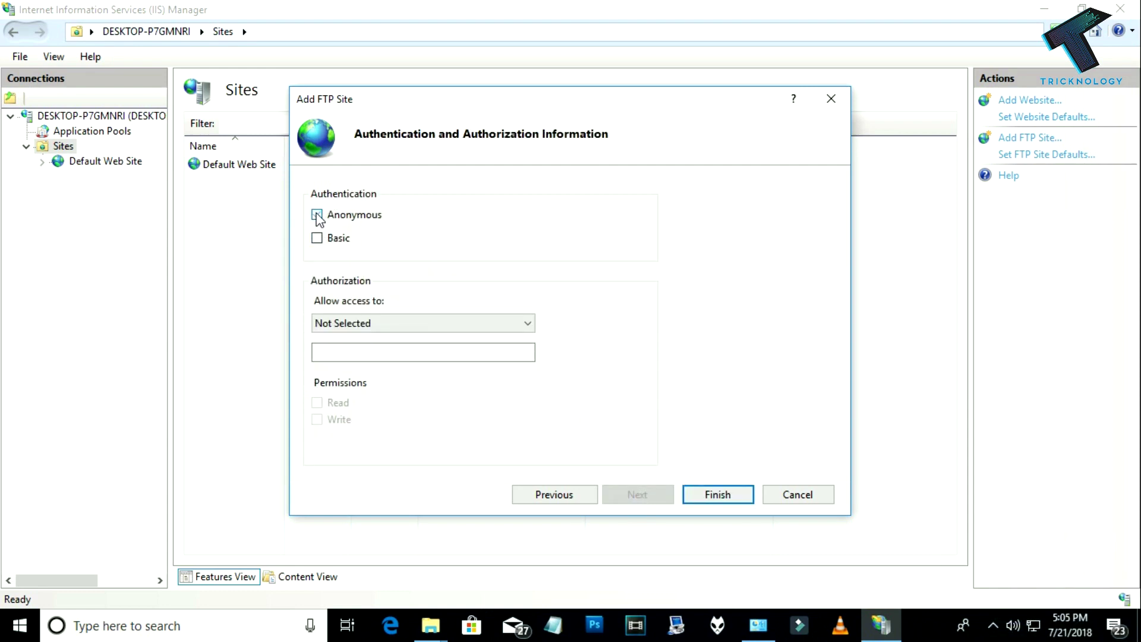
click(355, 219)
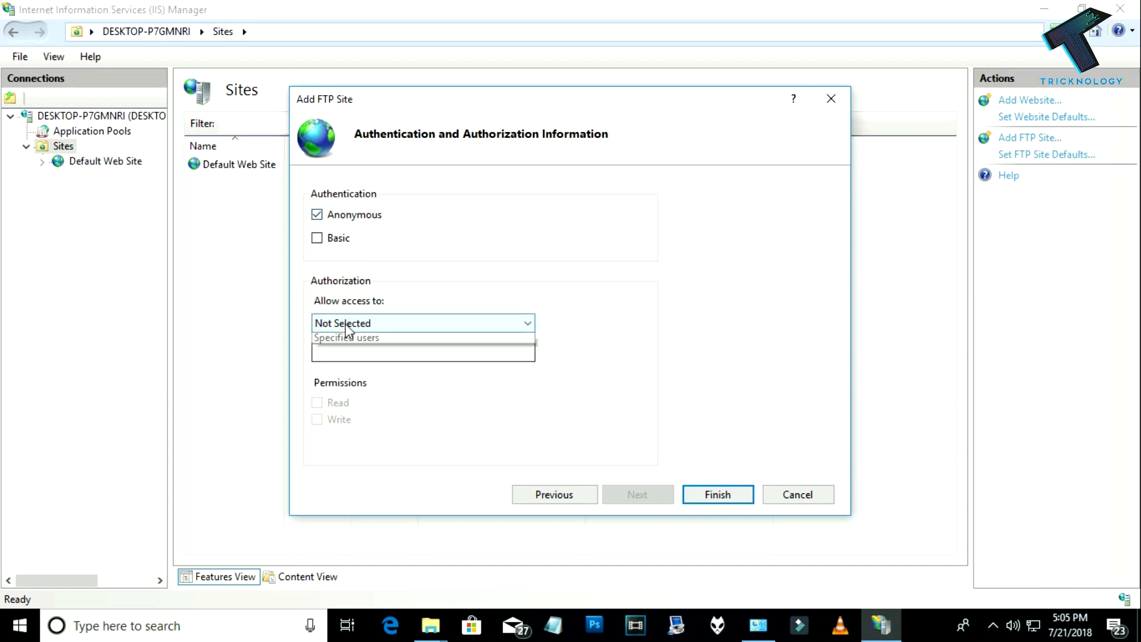
click(344, 323)
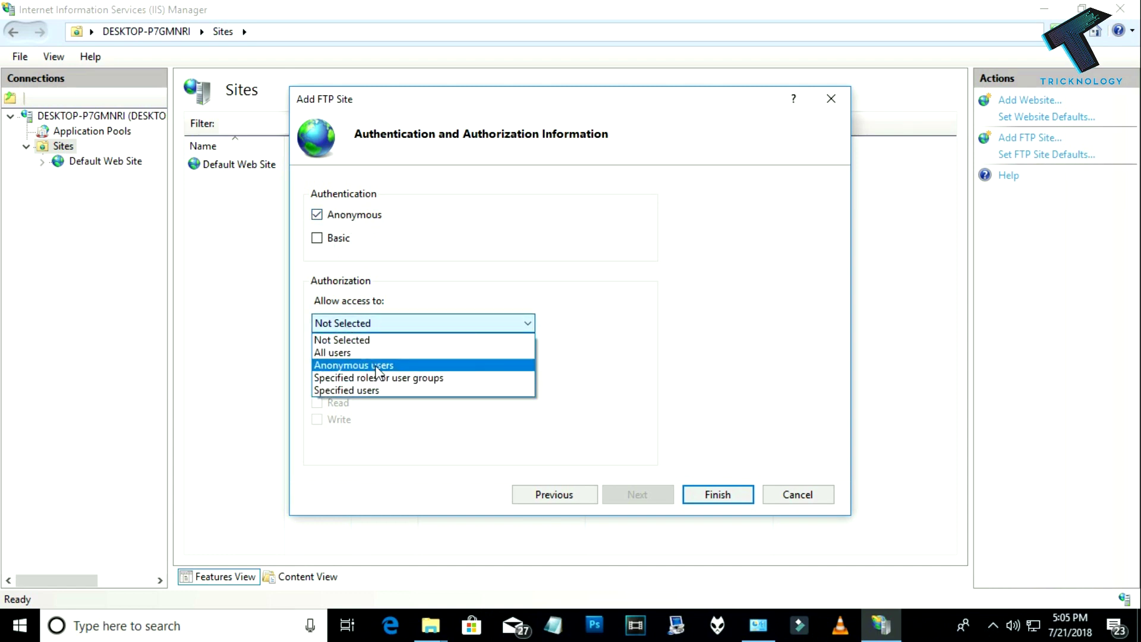
click(383, 365)
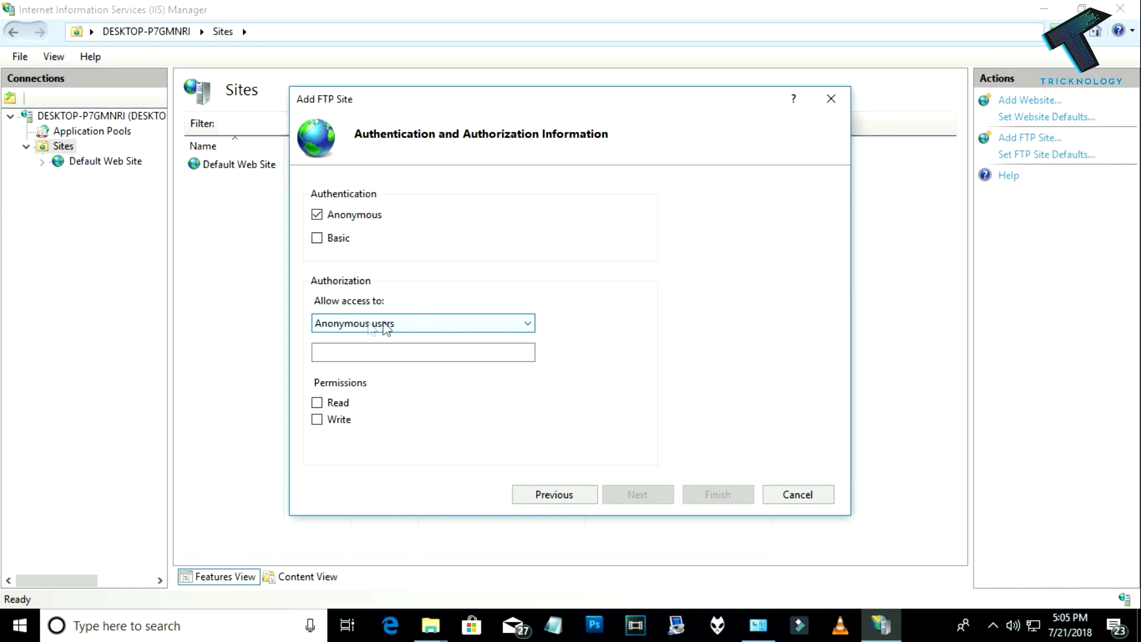
Give anonymous users Read and Write permissions, finish the site, and open the Run prompt
click(318, 403)
click(321, 420)
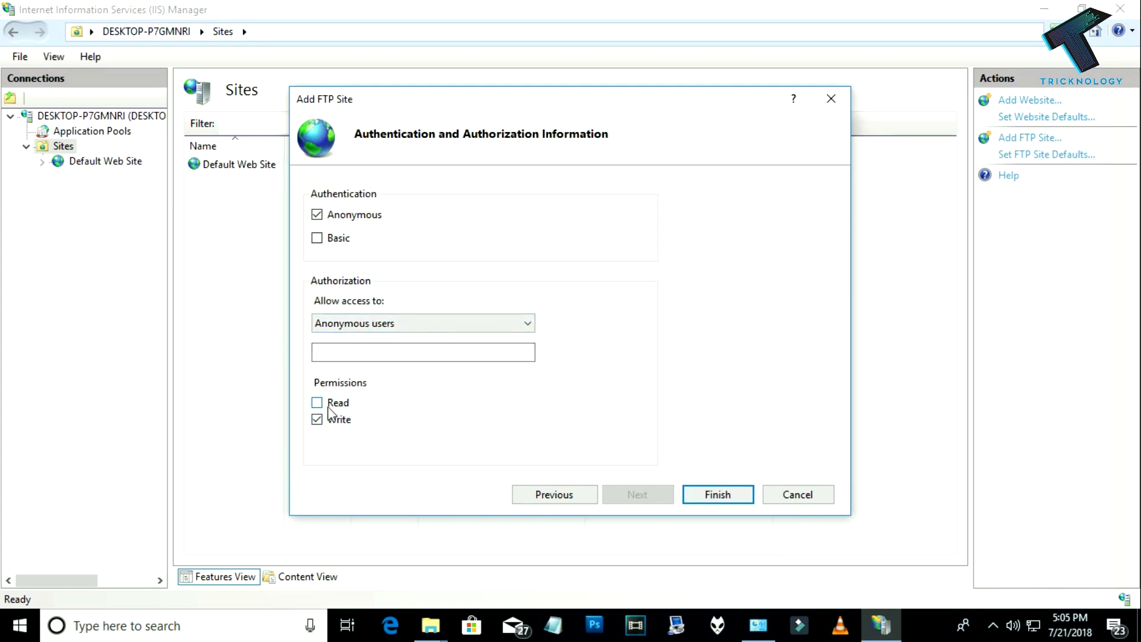
click(317, 404)
click(715, 496)
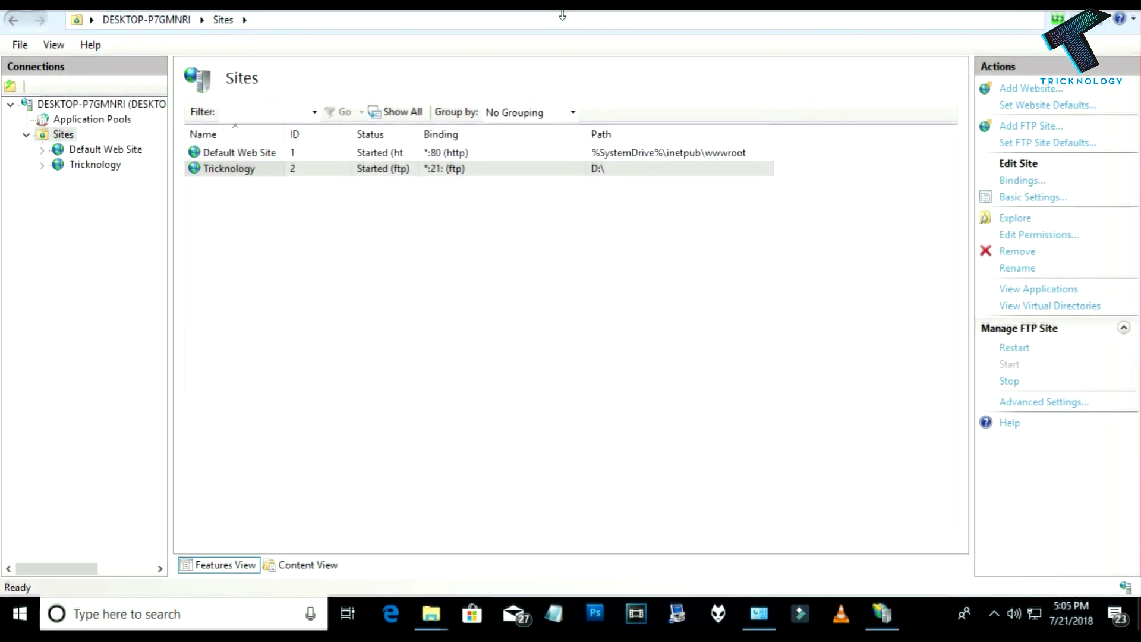
double_click(576, 18)
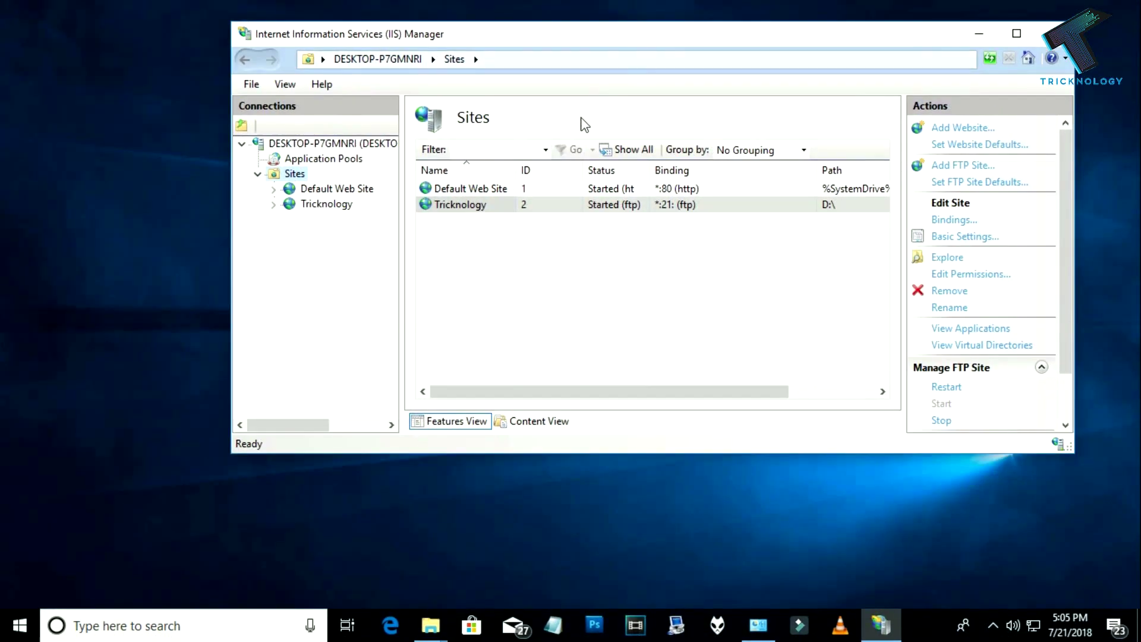
key(super+r)
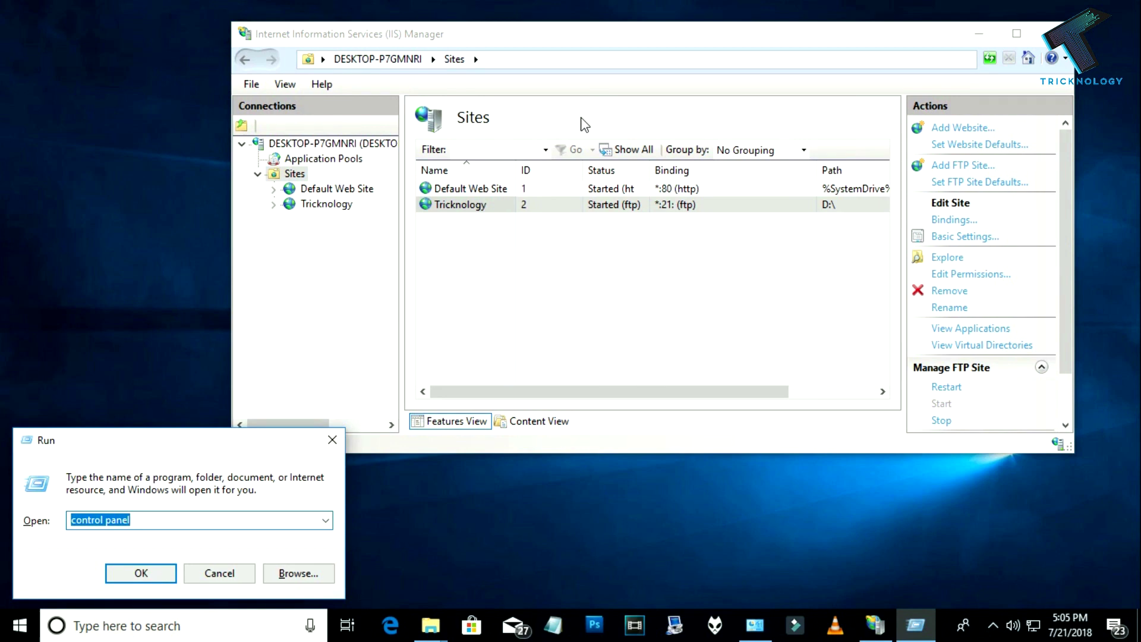
Run ipconfig in cmd to get IPv4 192.168.0.100, then select the browser's address bar
text(cmd)
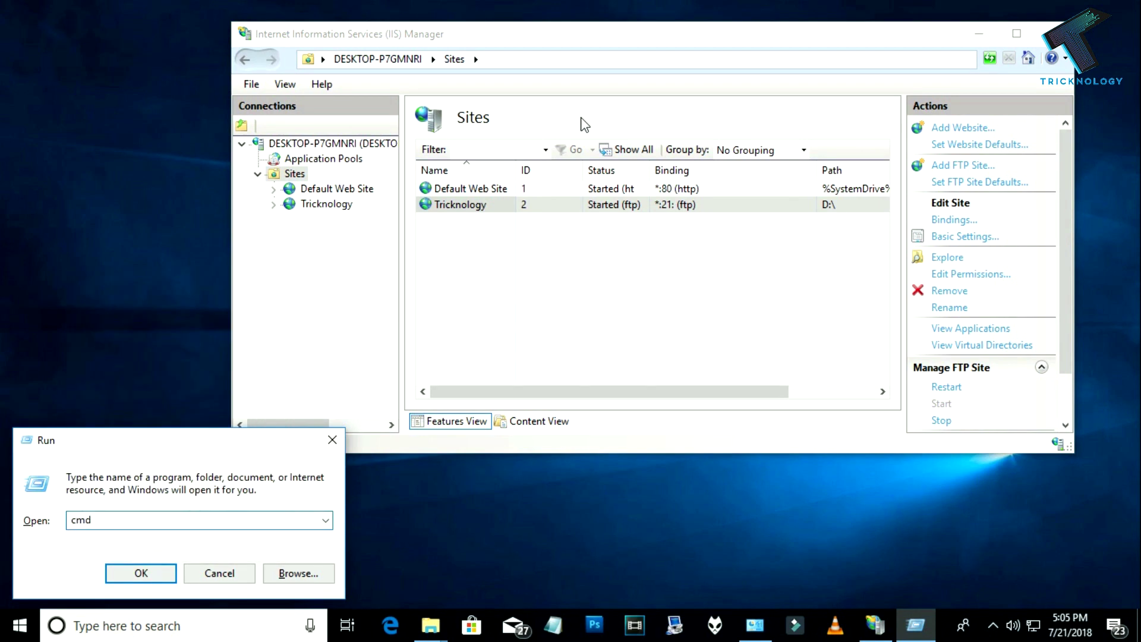
key(Return)
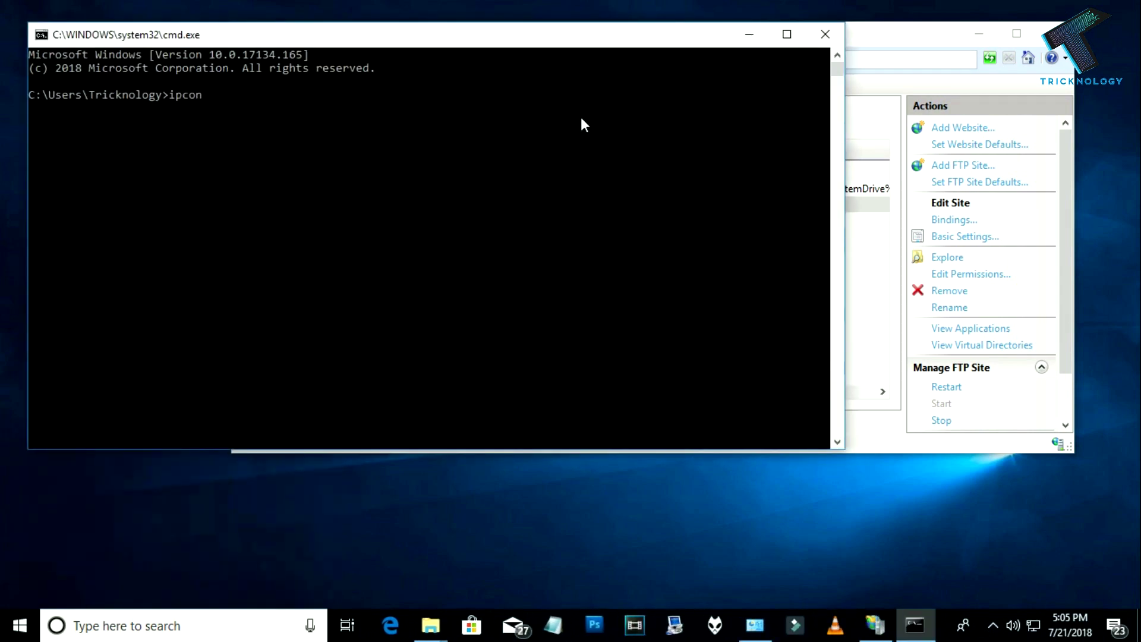
key(Return)
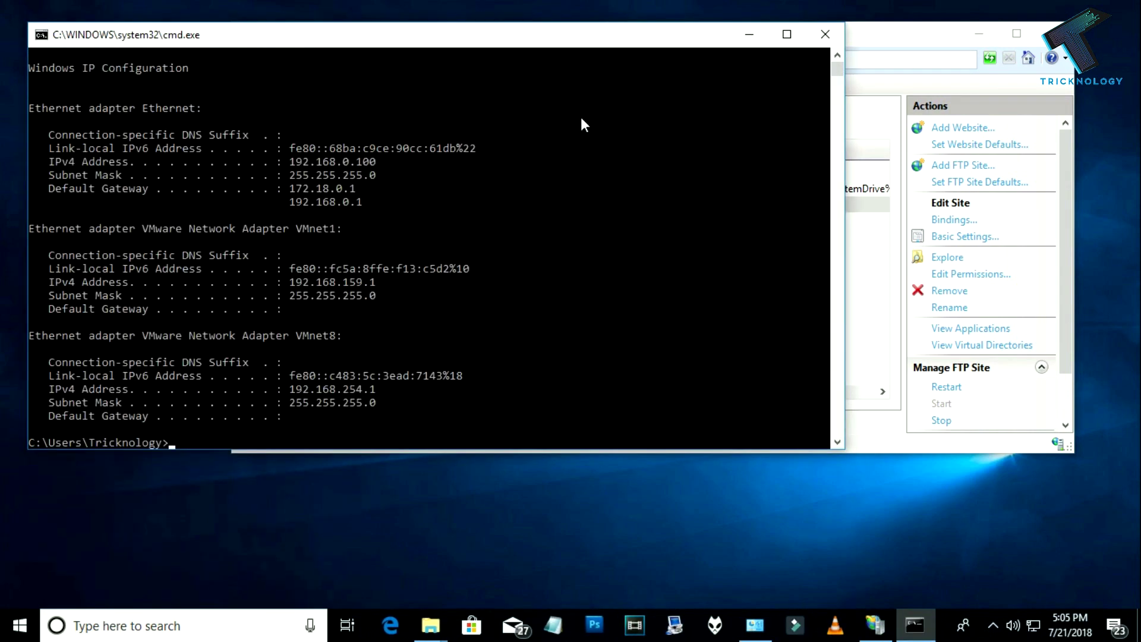
right_click(379, 162)
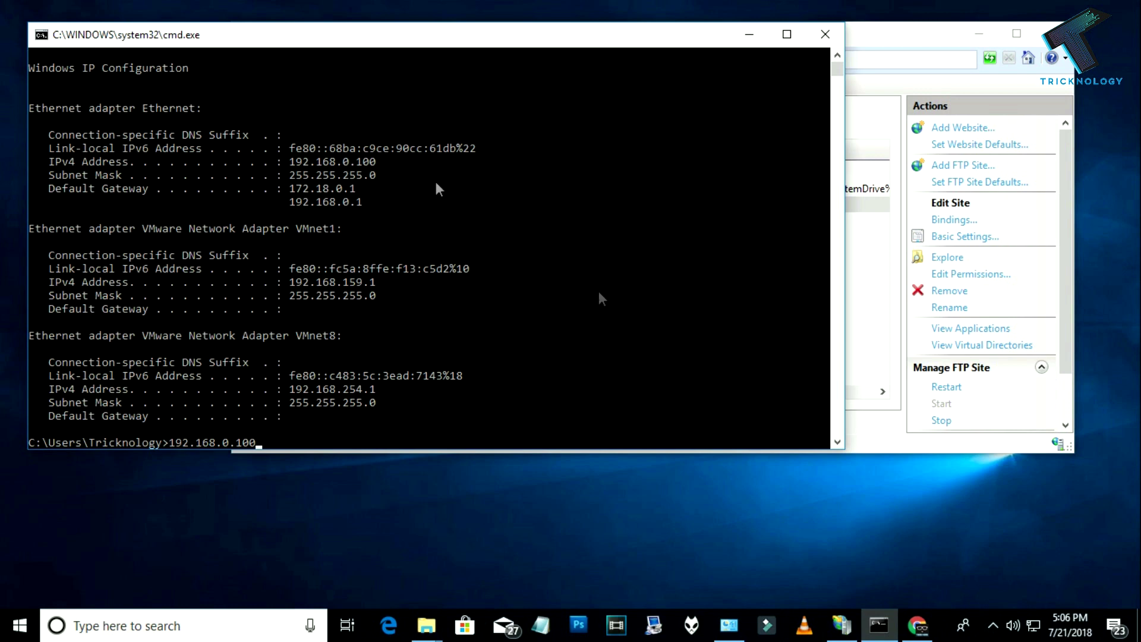
click(917, 626)
click(354, 117)
key(super+c)
Load 192.168.0.100 in Chrome to show the IIS default page
right_click(353, 117)
click(390, 202)
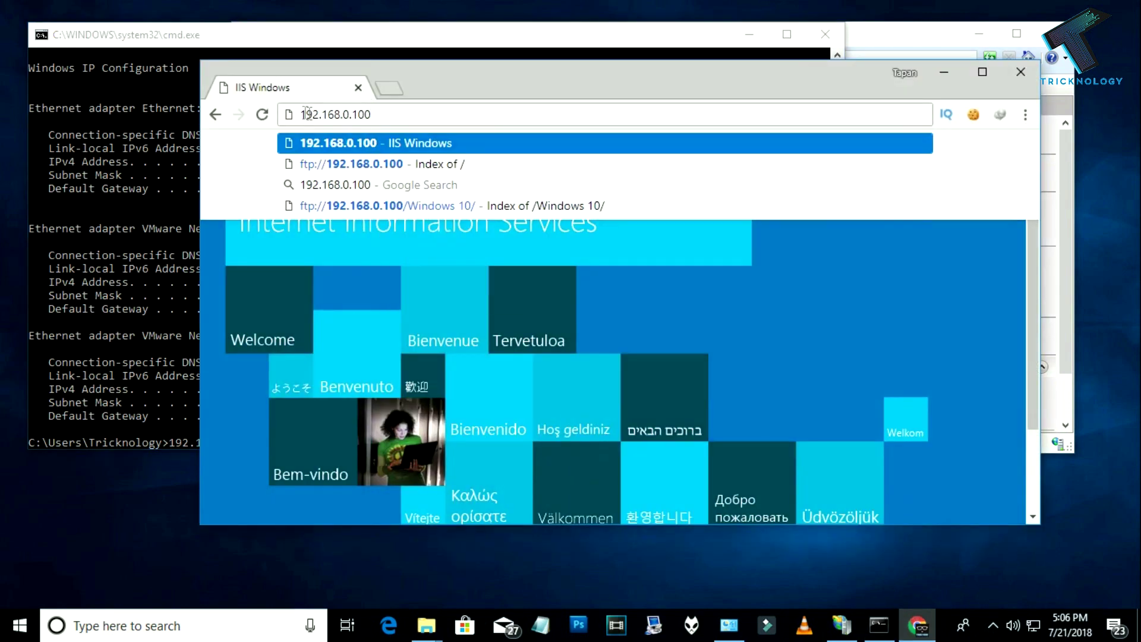
key(Return)
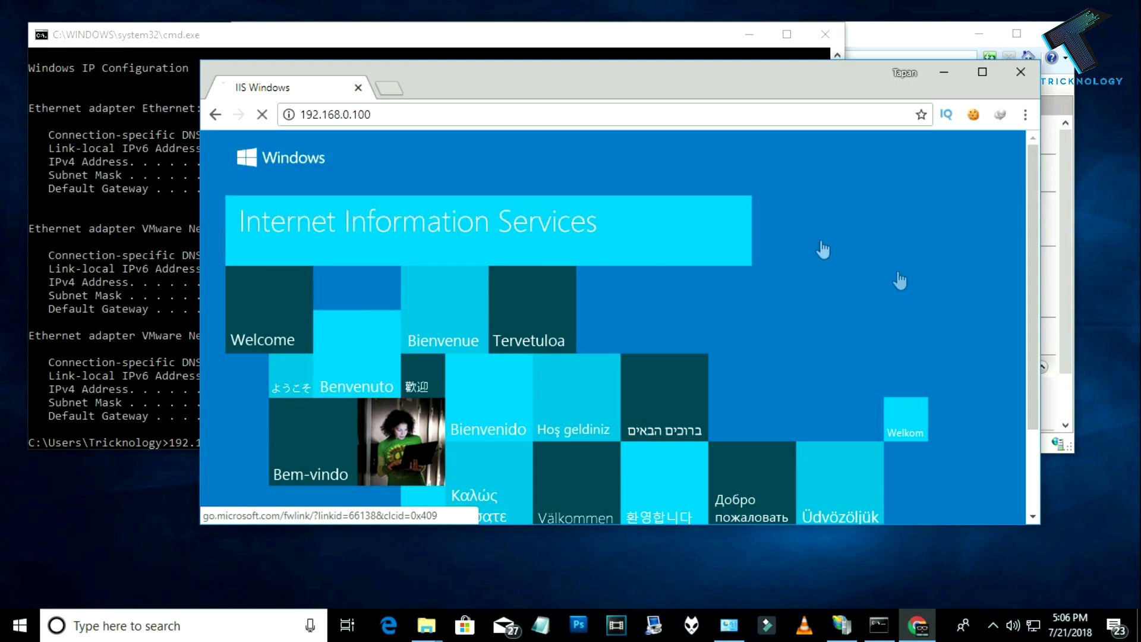
click(215, 114)
right_click(352, 116)
click(437, 220)
Change the address to ftp://192.168.0.100 to open the FTP site's root listing
click(289, 114)
click(289, 114)
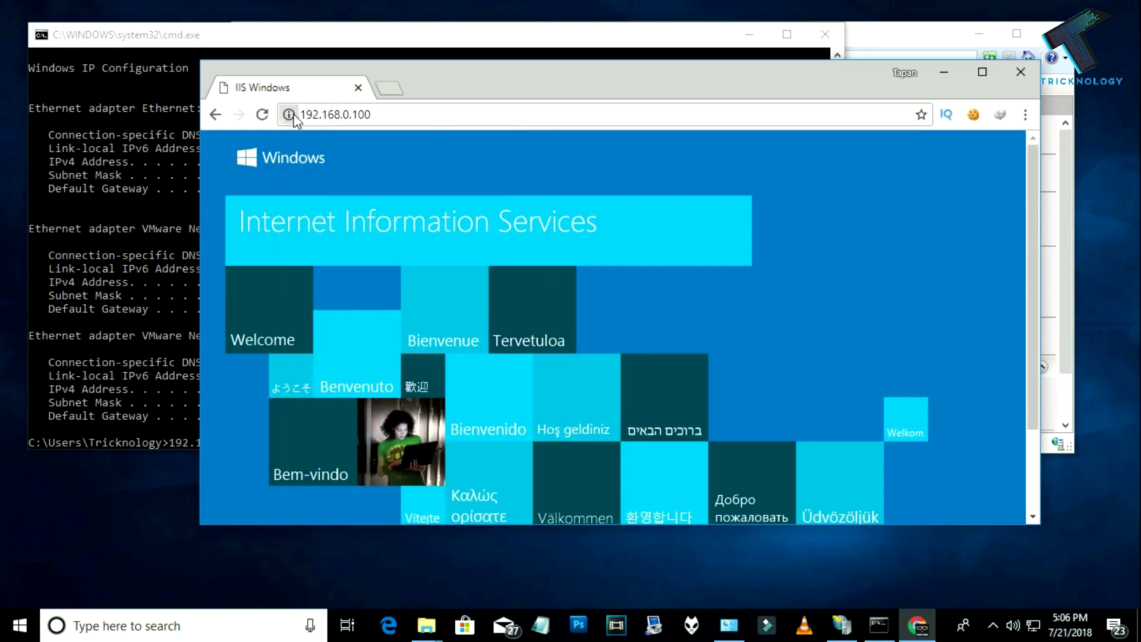
click(334, 114)
key(Left)
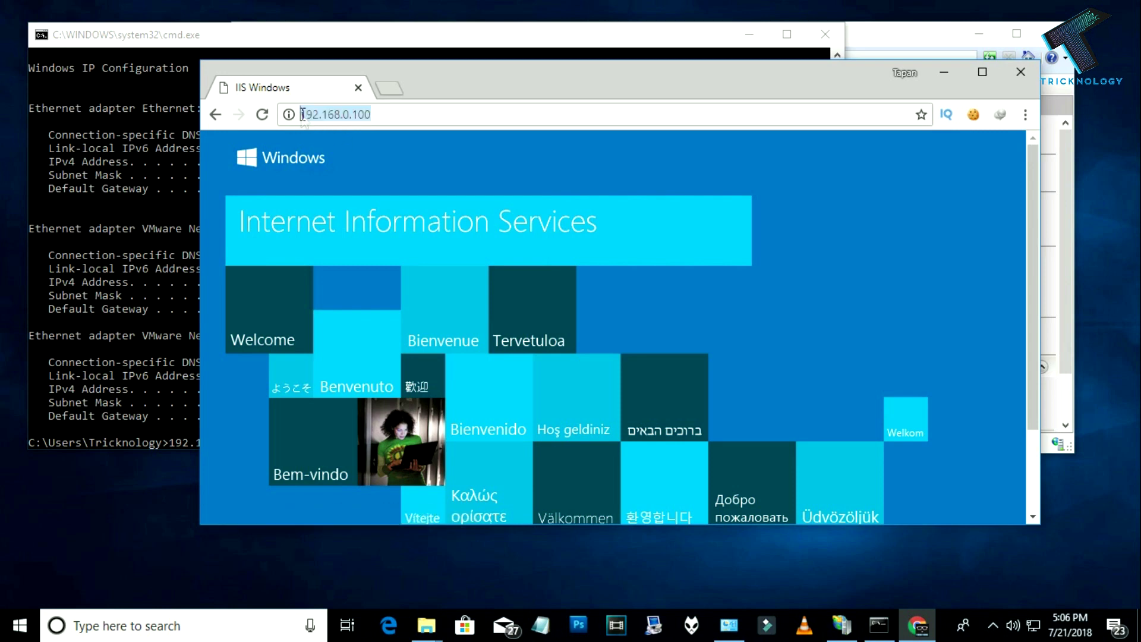
text(ft)
key(BackSpace)
text(://)
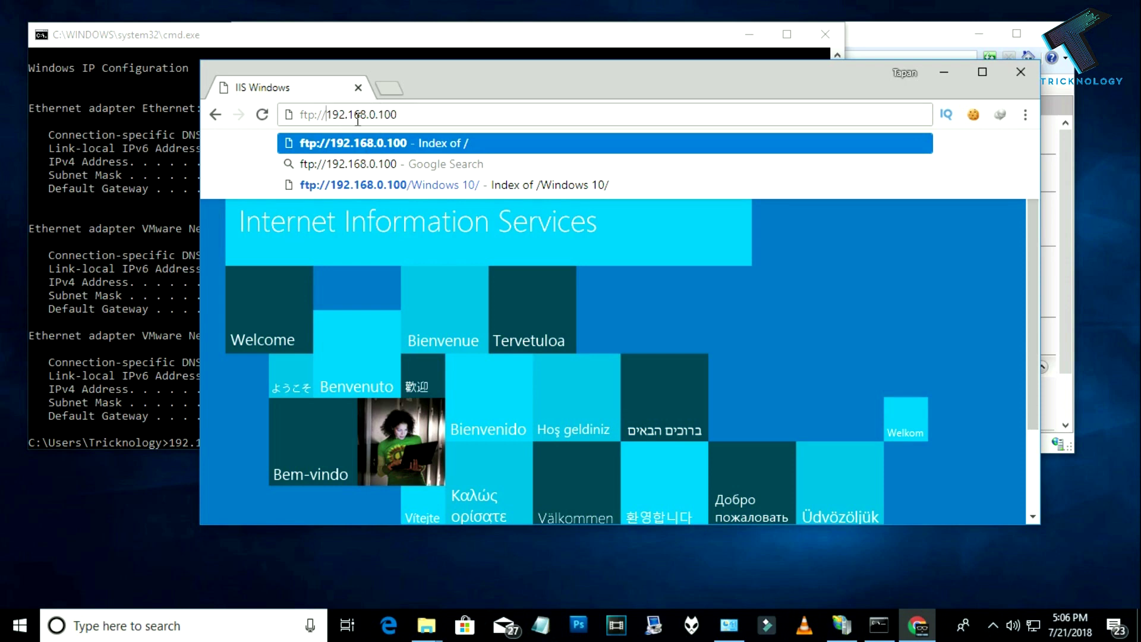
key(Return)
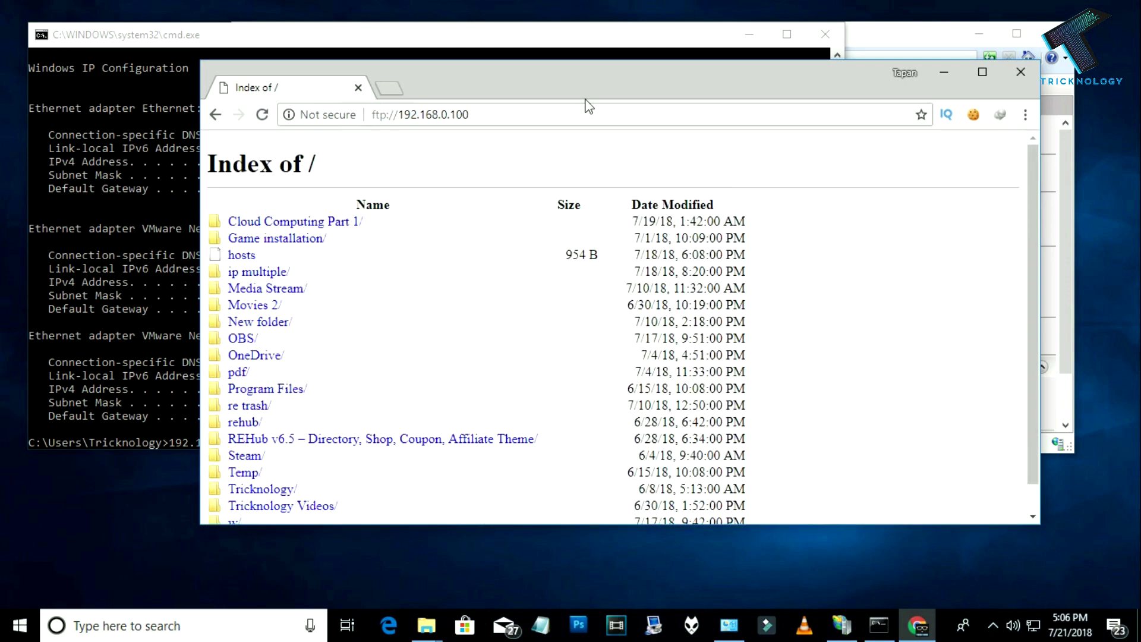
double_click(586, 101)
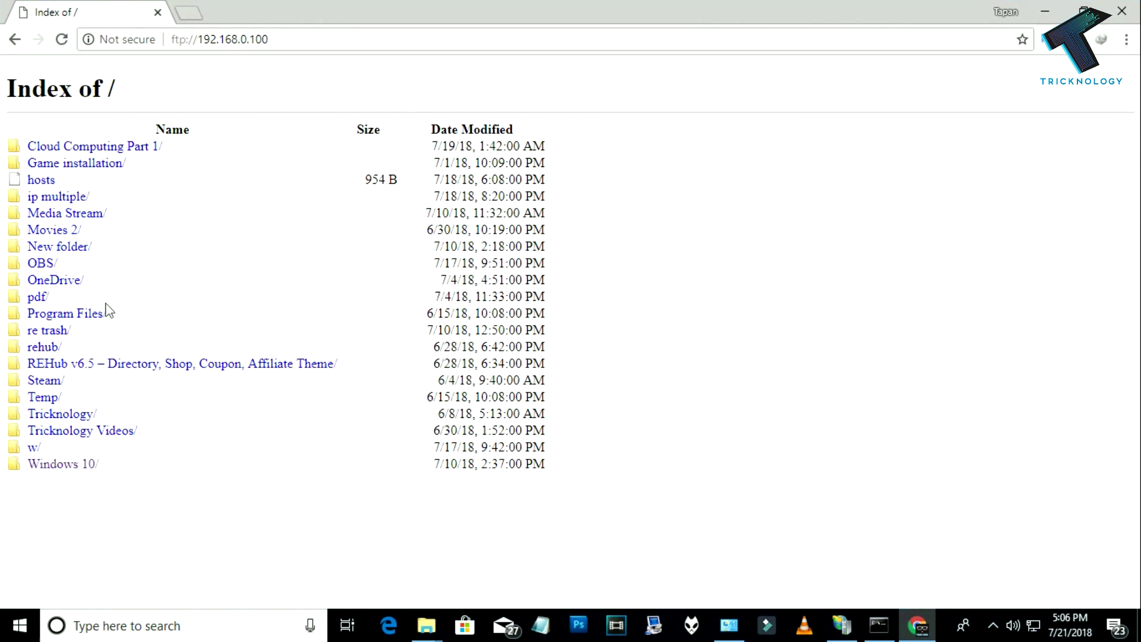
Open the Windows 10 folder, try Windows 10 1.mp4, and cancel the download
click(74, 467)
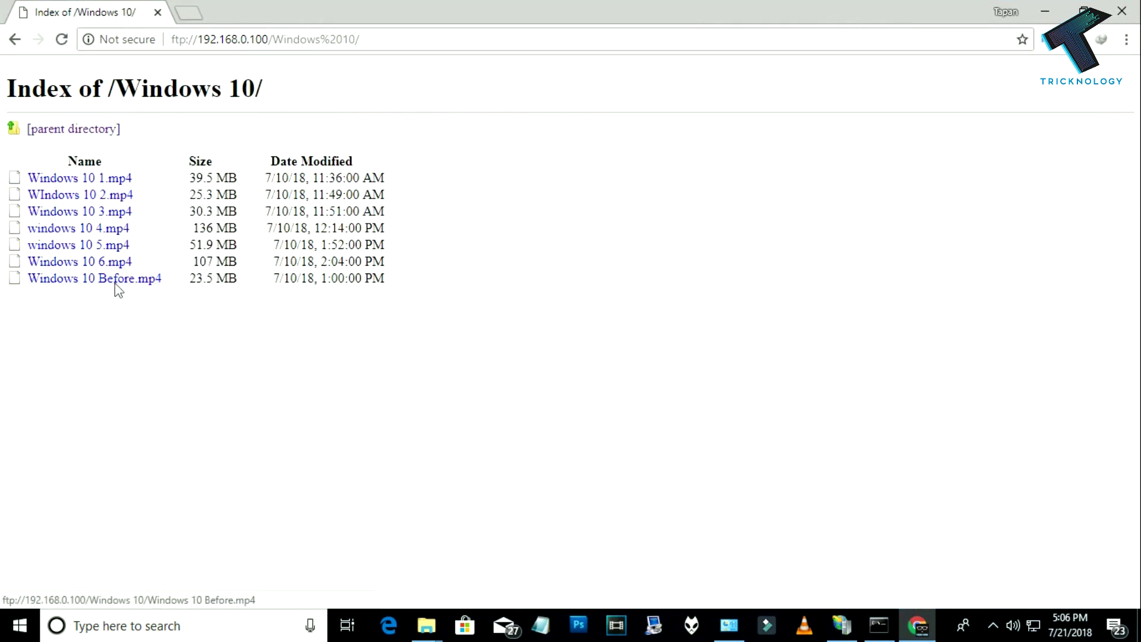
click(116, 180)
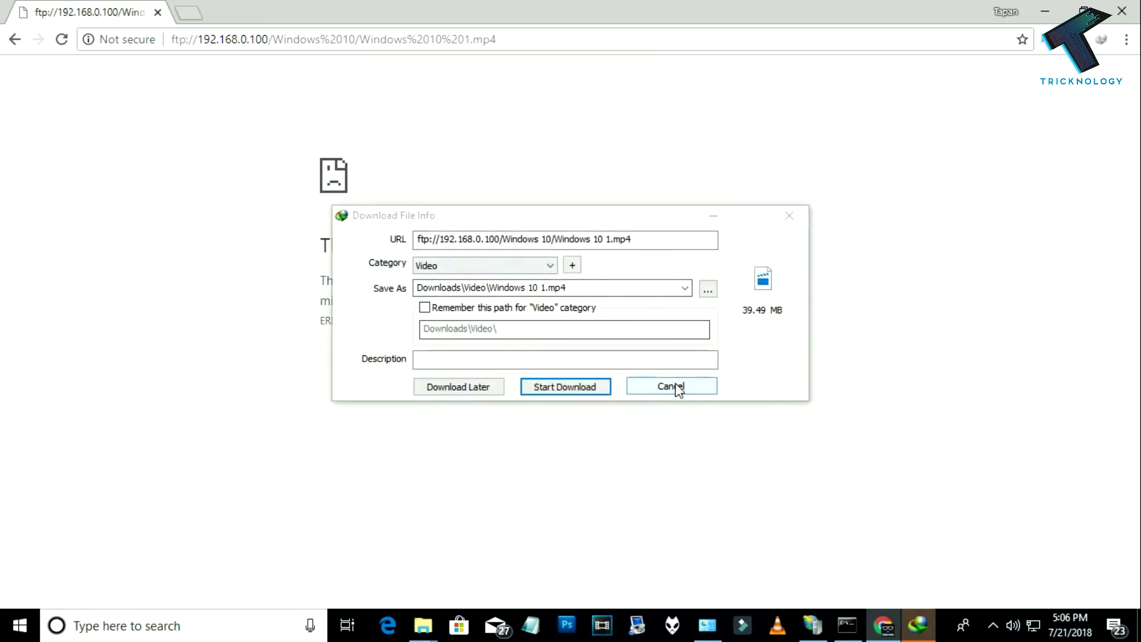
click(670, 386)
click(673, 371)
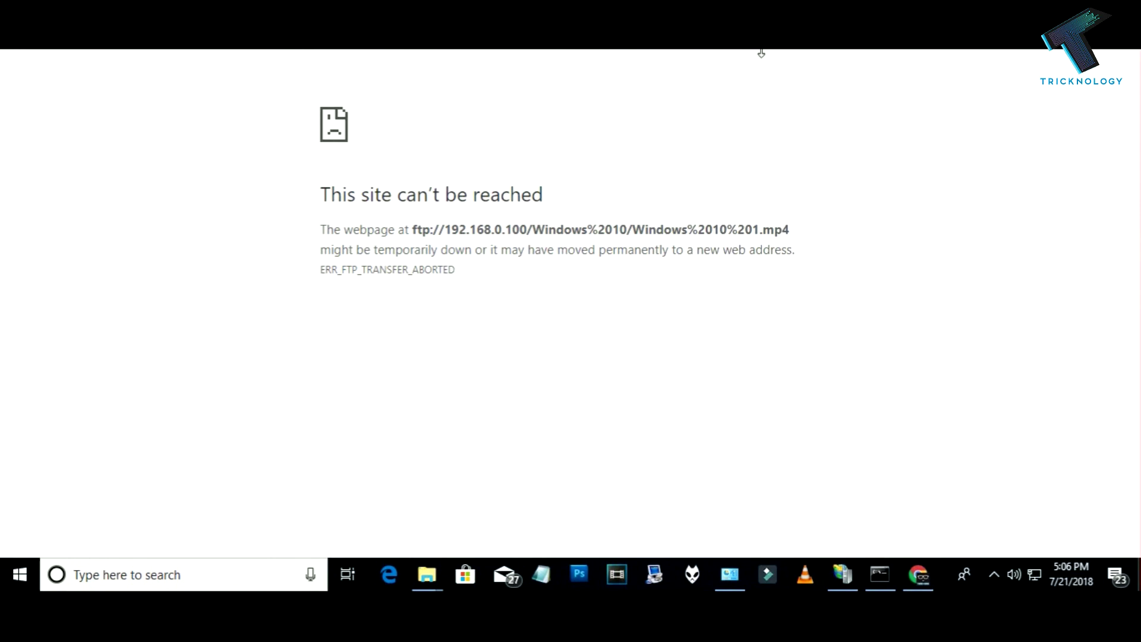
drag(669, 15, 838, 81)
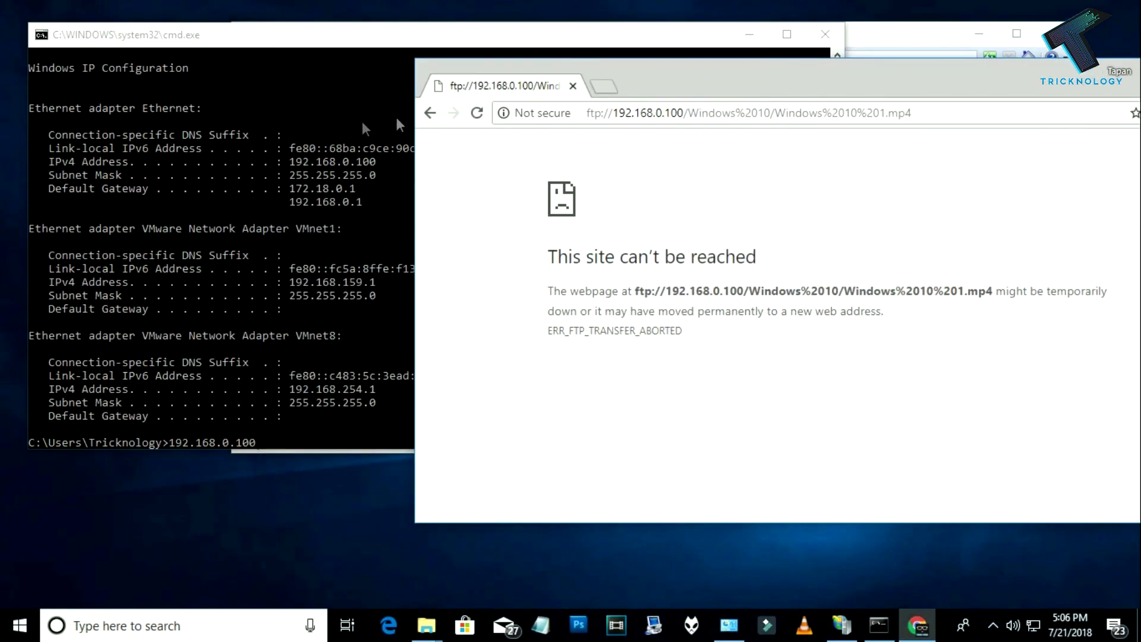
From This PC, start the Add a network location wizard and choose a custom location
mouse_move(427, 624)
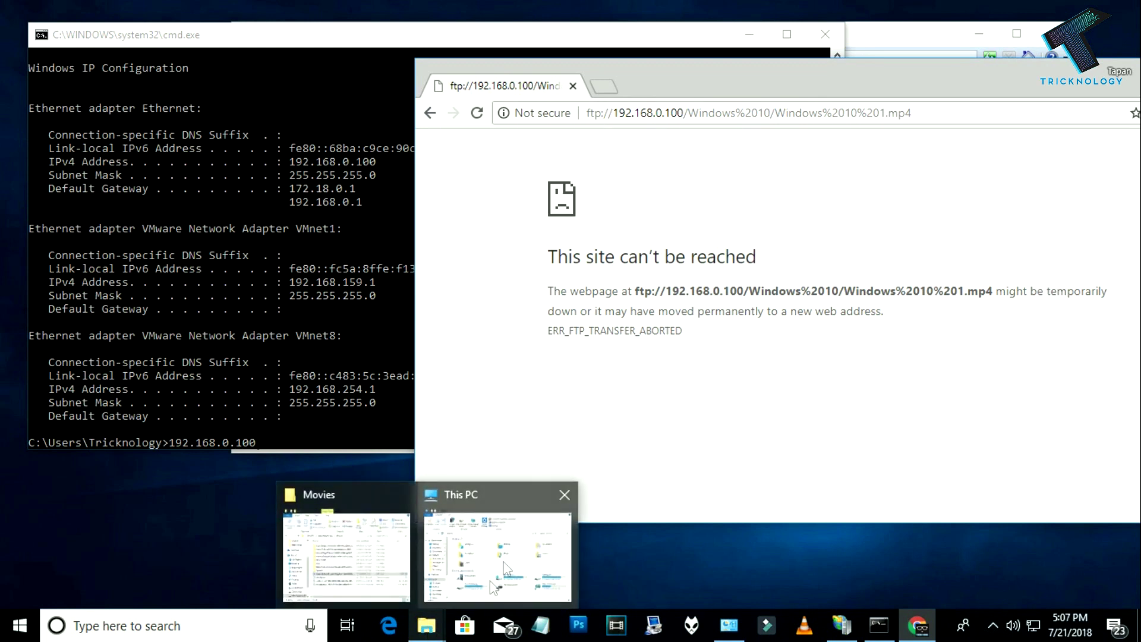
click(491, 557)
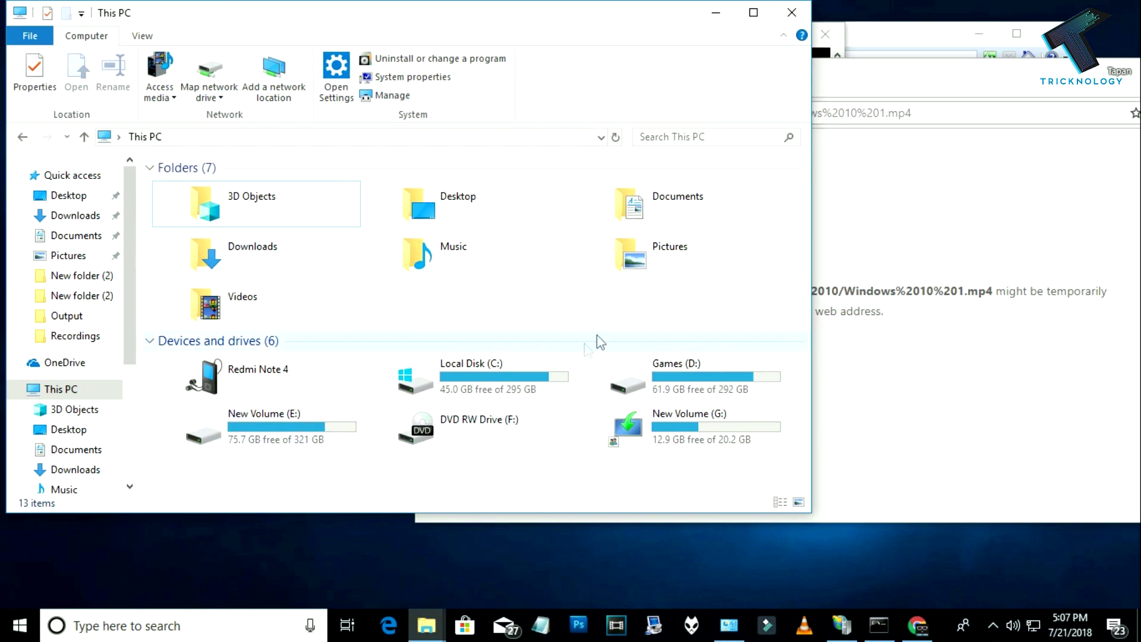
right_click(622, 313)
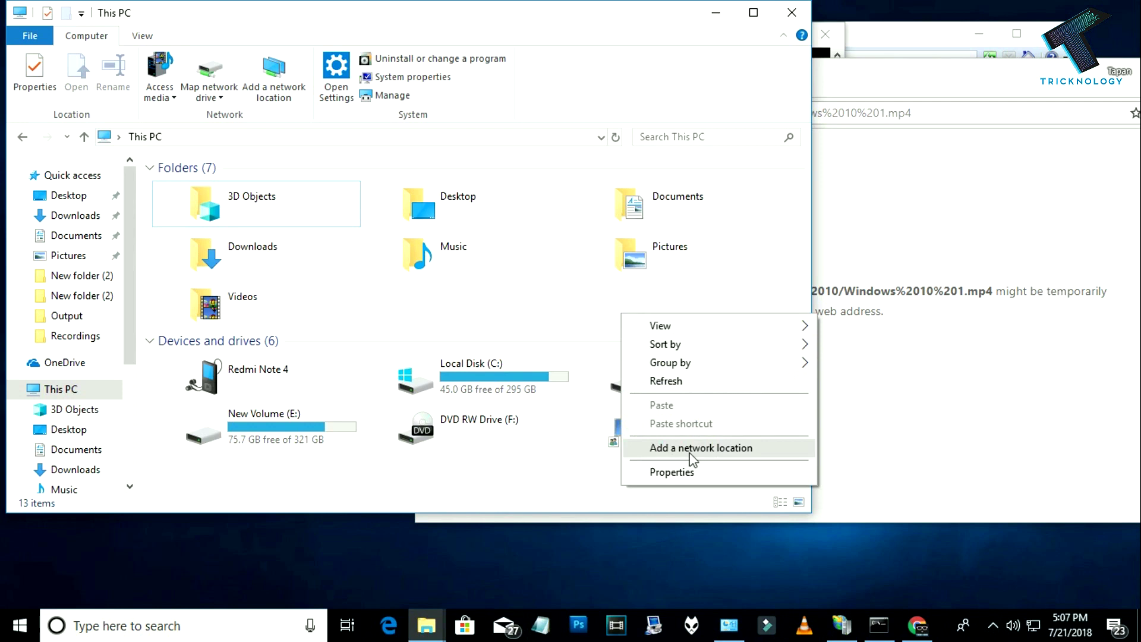
click(737, 454)
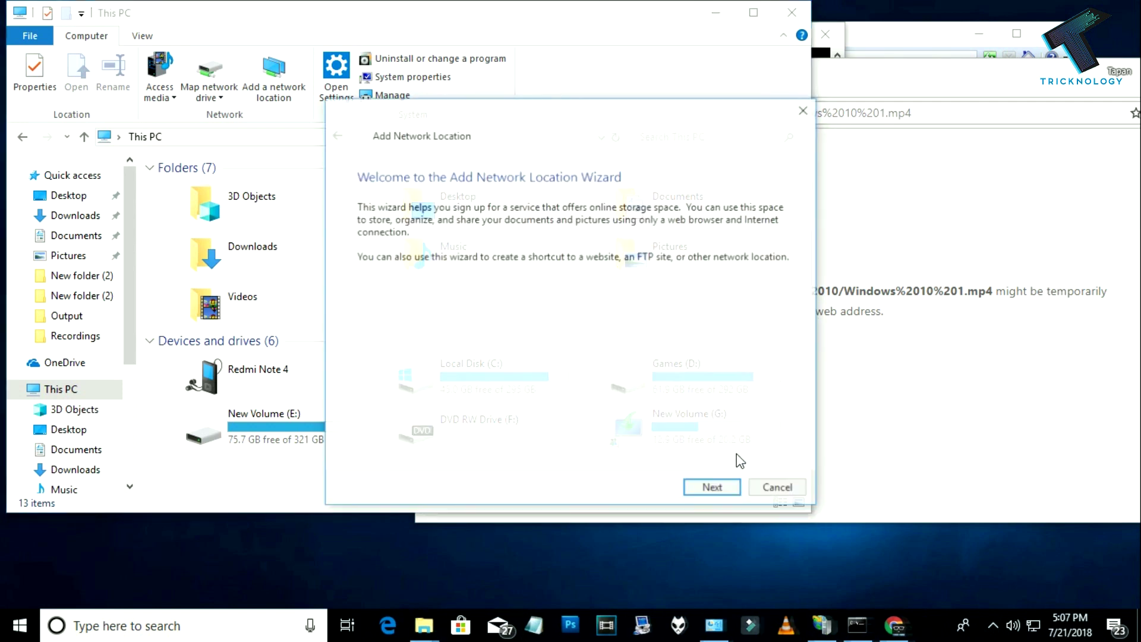
click(714, 490)
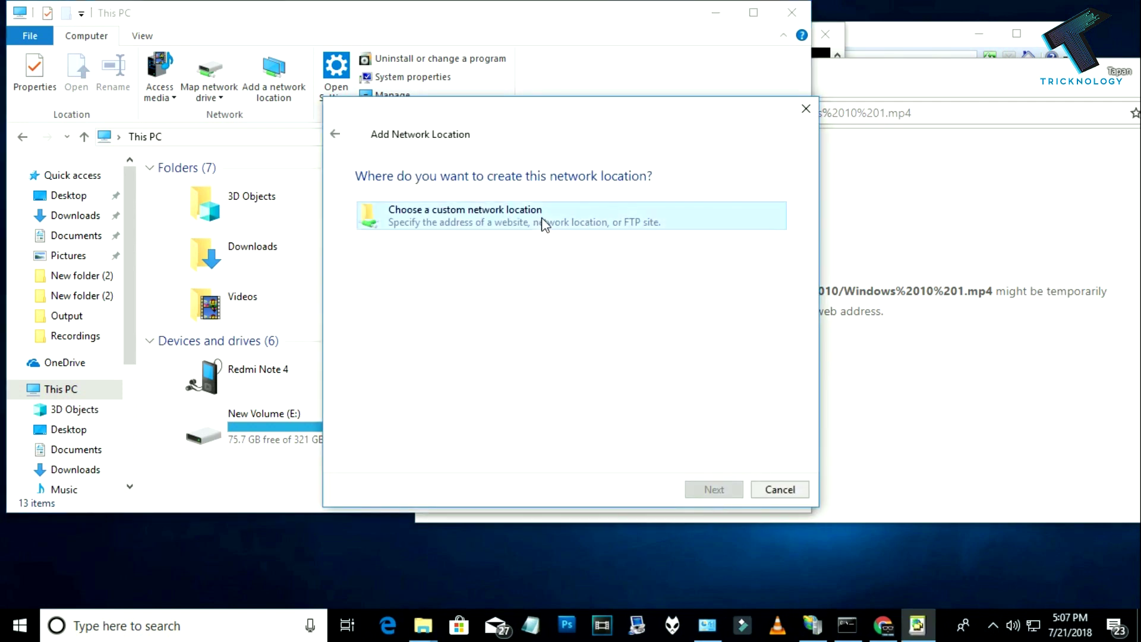
click(414, 219)
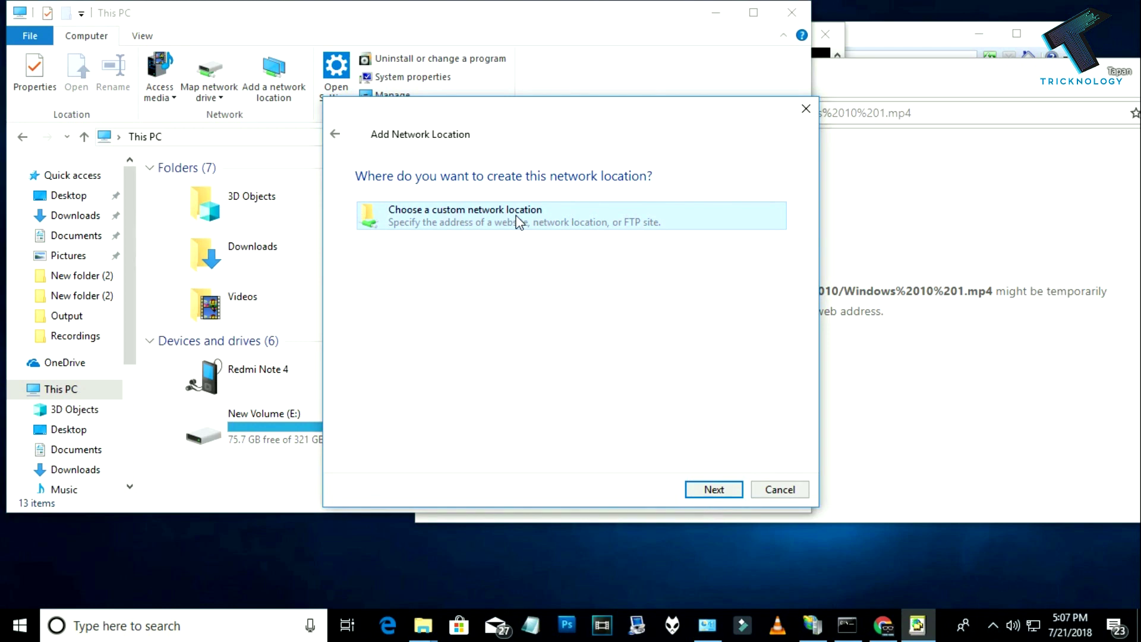
double_click(633, 209)
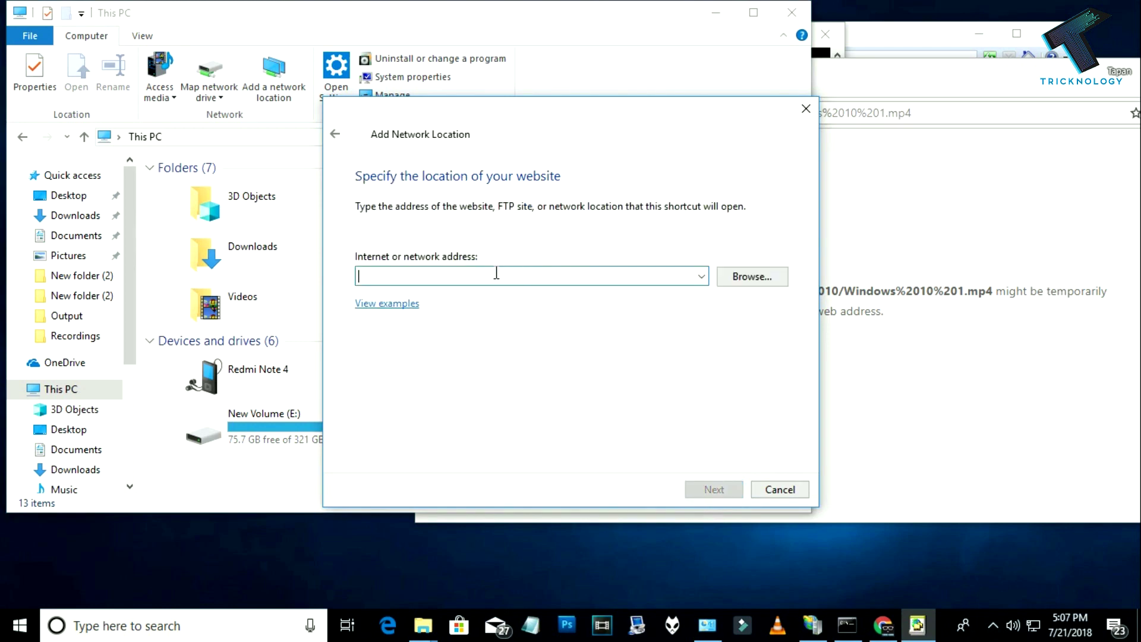
Enter ftp://192.168.0.100 as the address and log on anonymously
text(192.168.0.100)
text(ftp)
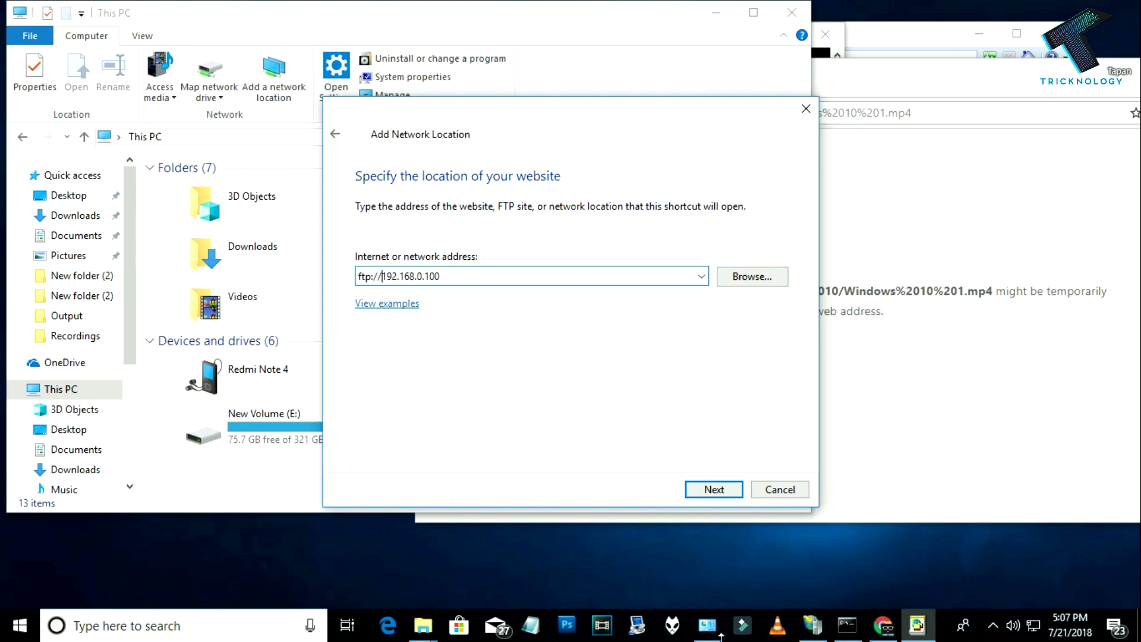
click(733, 500)
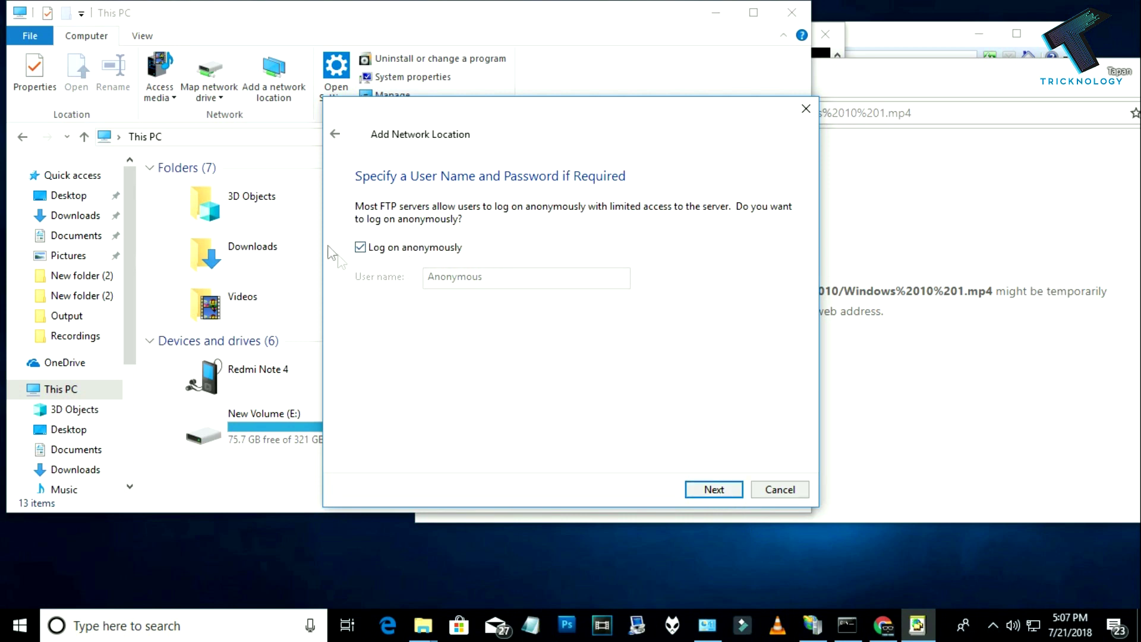
click(360, 247)
click(360, 247)
click(725, 491)
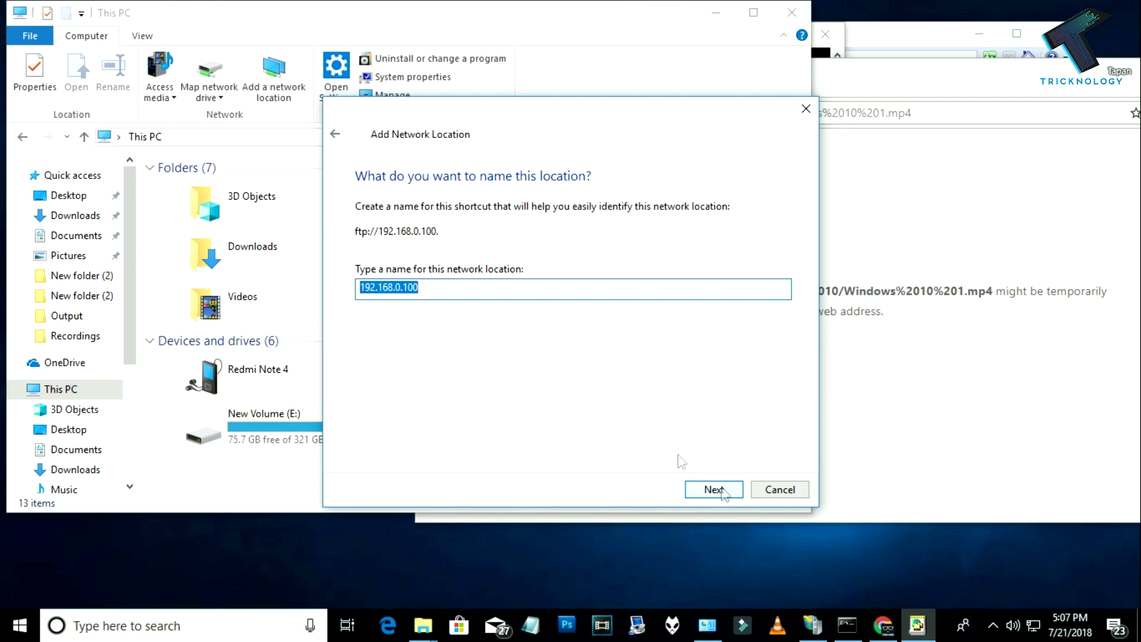
Name the location Tricknology, finish the wizard, and open it from This PC
text(Tricknology)
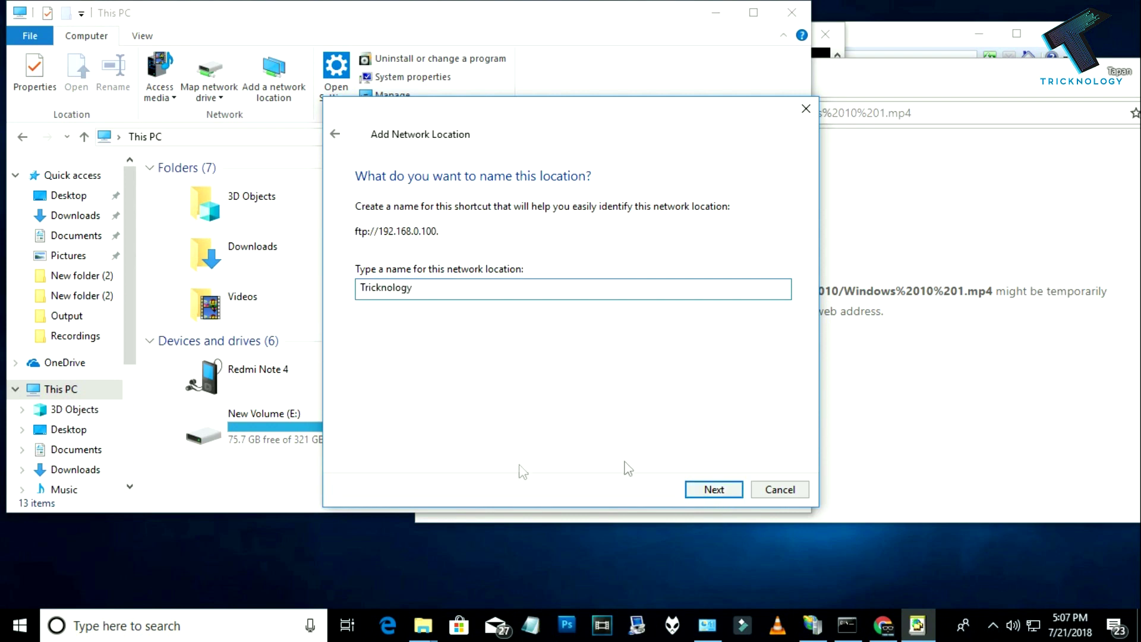
click(725, 488)
click(725, 489)
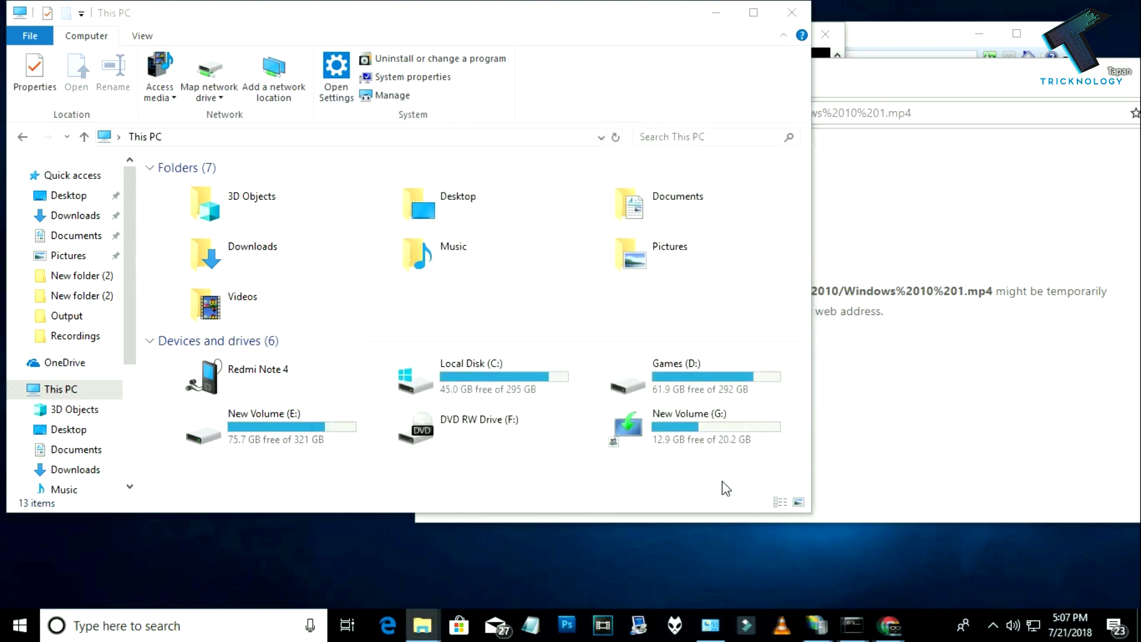
scroll(951, 306, down, 3)
click(1092, 99)
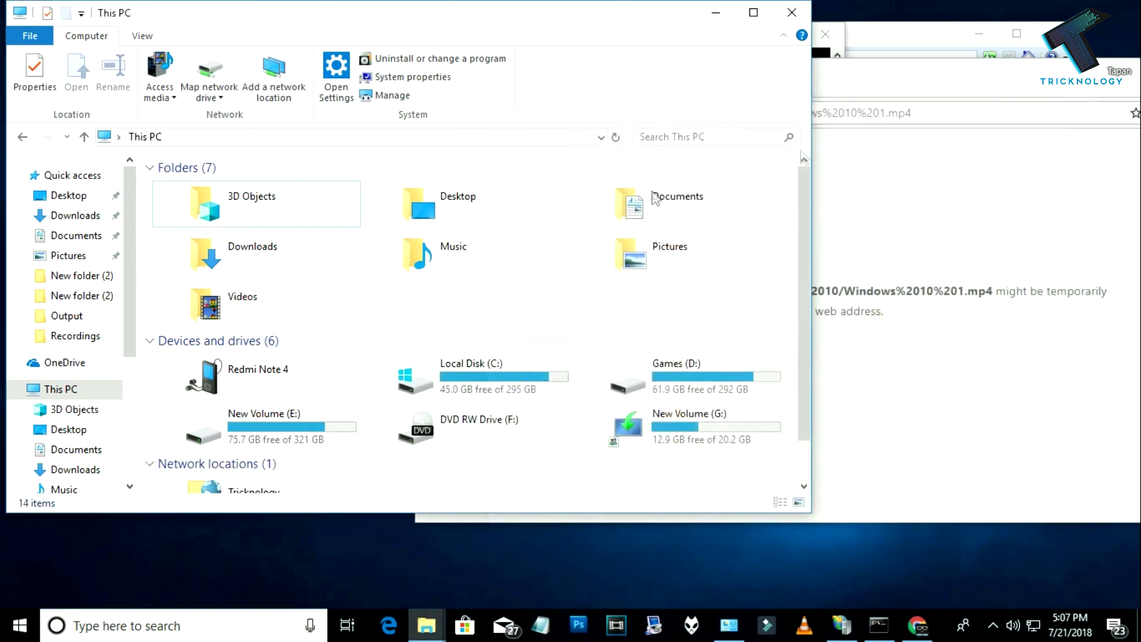
scroll(518, 357, down, 1)
click(278, 464)
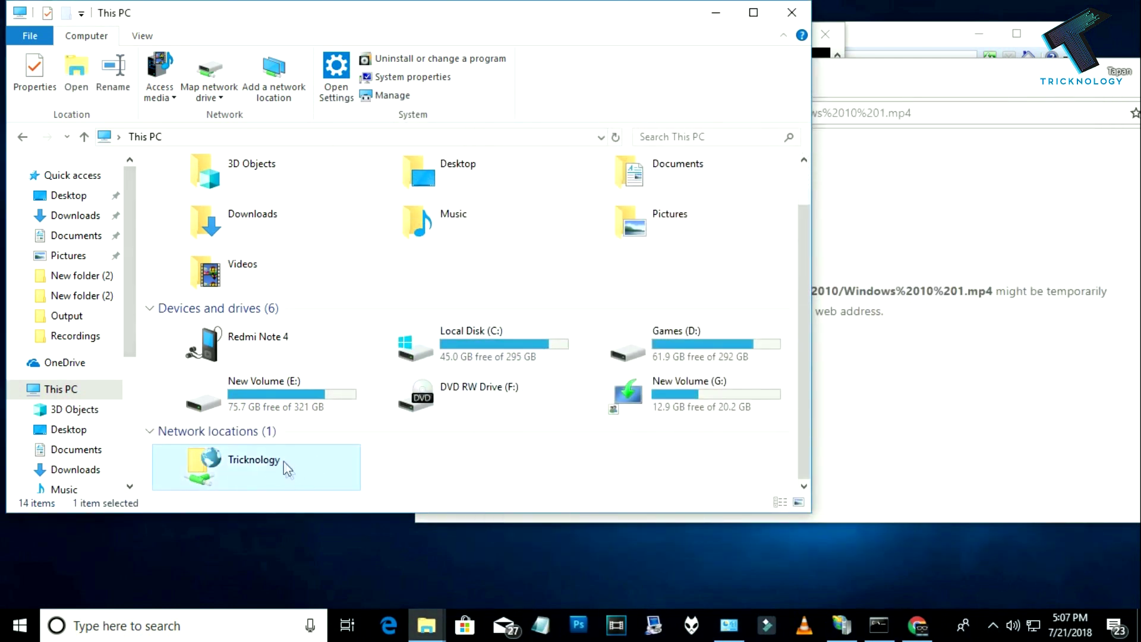
double_click(295, 470)
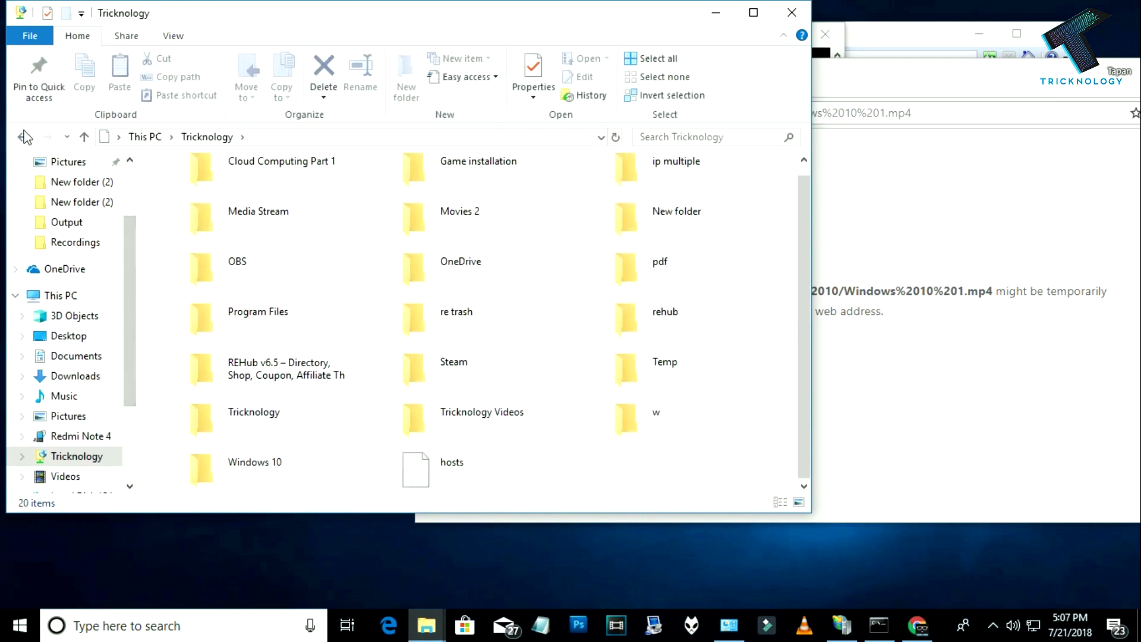